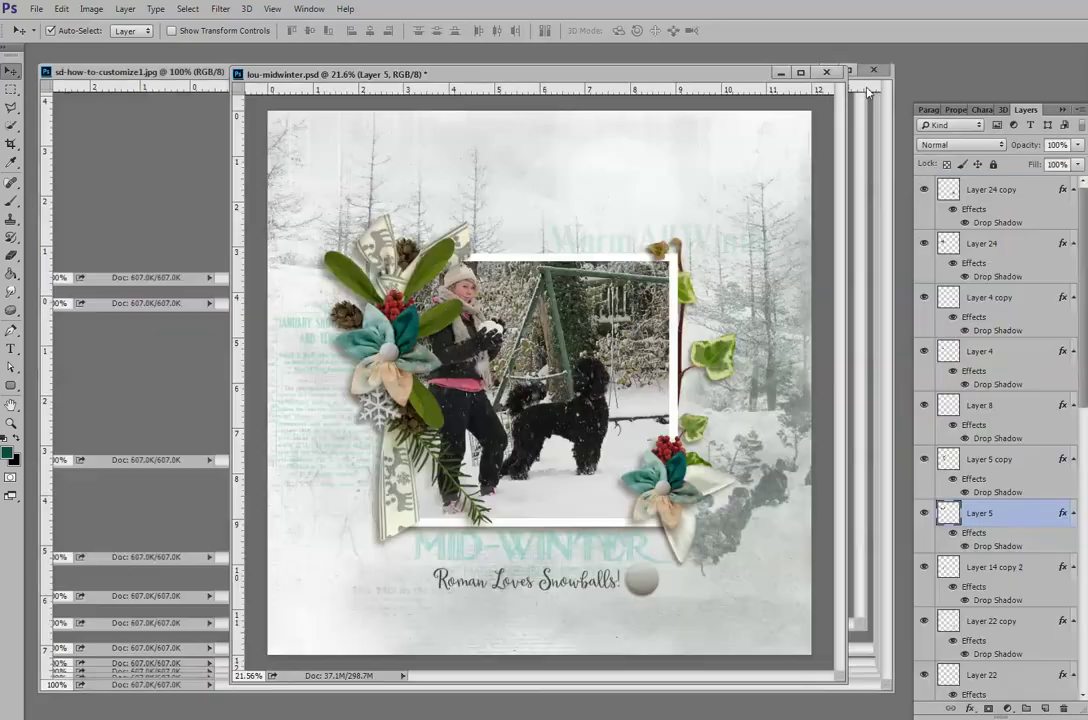
Toggle the visibility of Layer 5 and Layer 5 copy to identify which leaves each layer holds.
left_click_drag(595, 73, 577, 65)
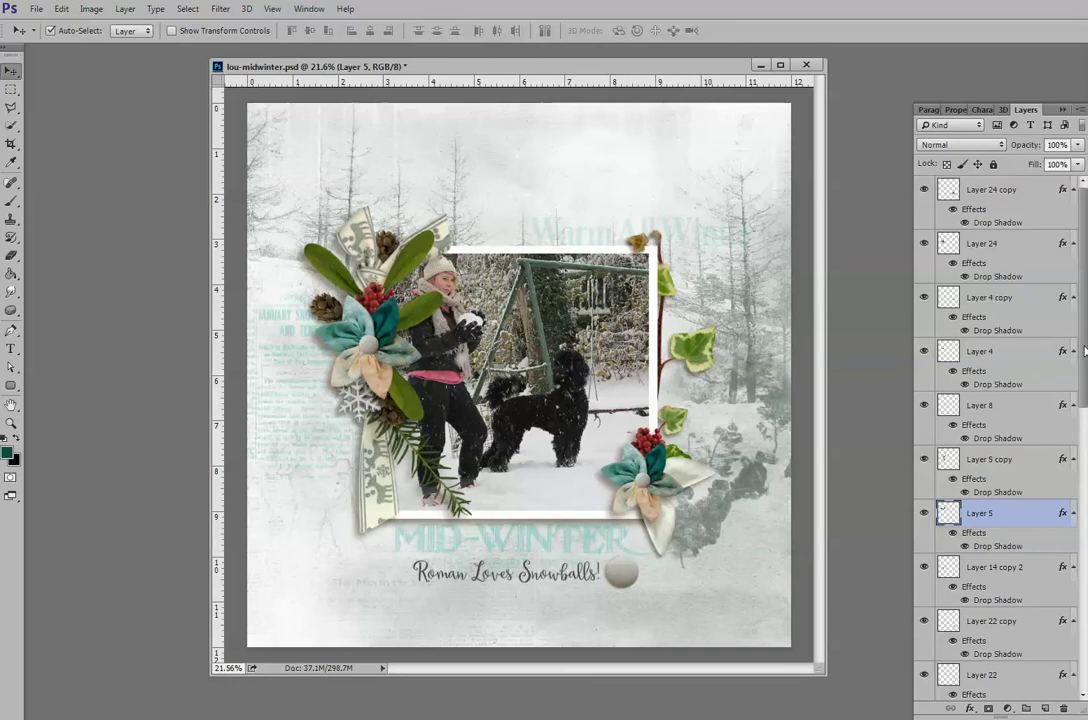
scroll(1080, 345, "down", 1)
scroll(1080, 345, "down", 3)
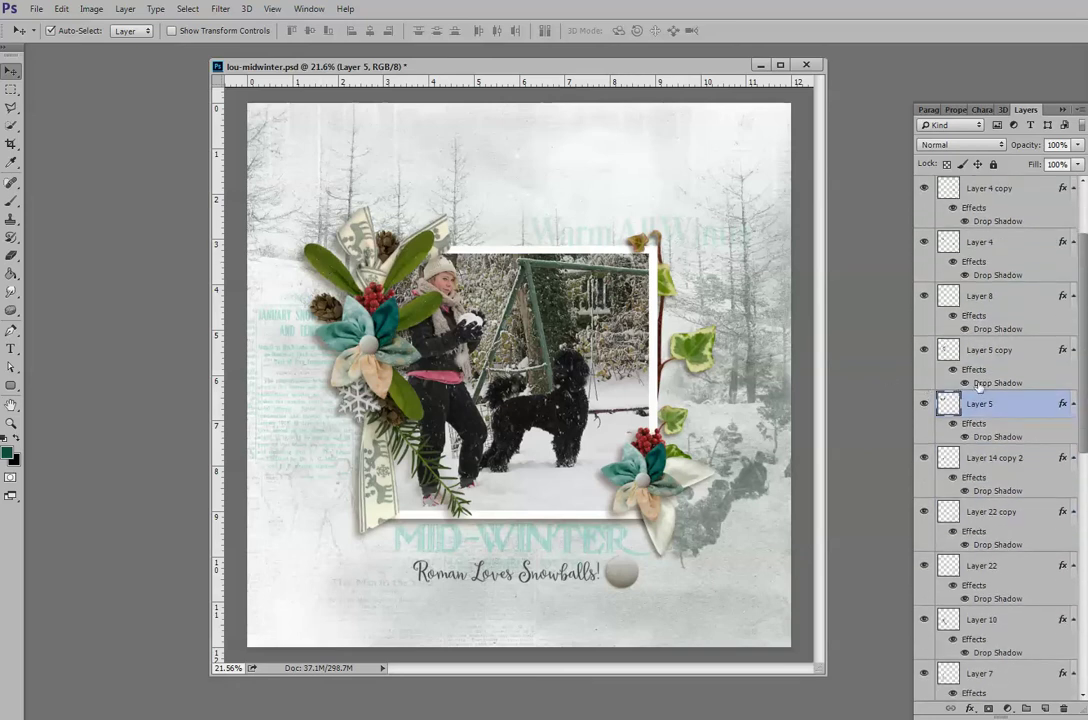
left_click(924, 404)
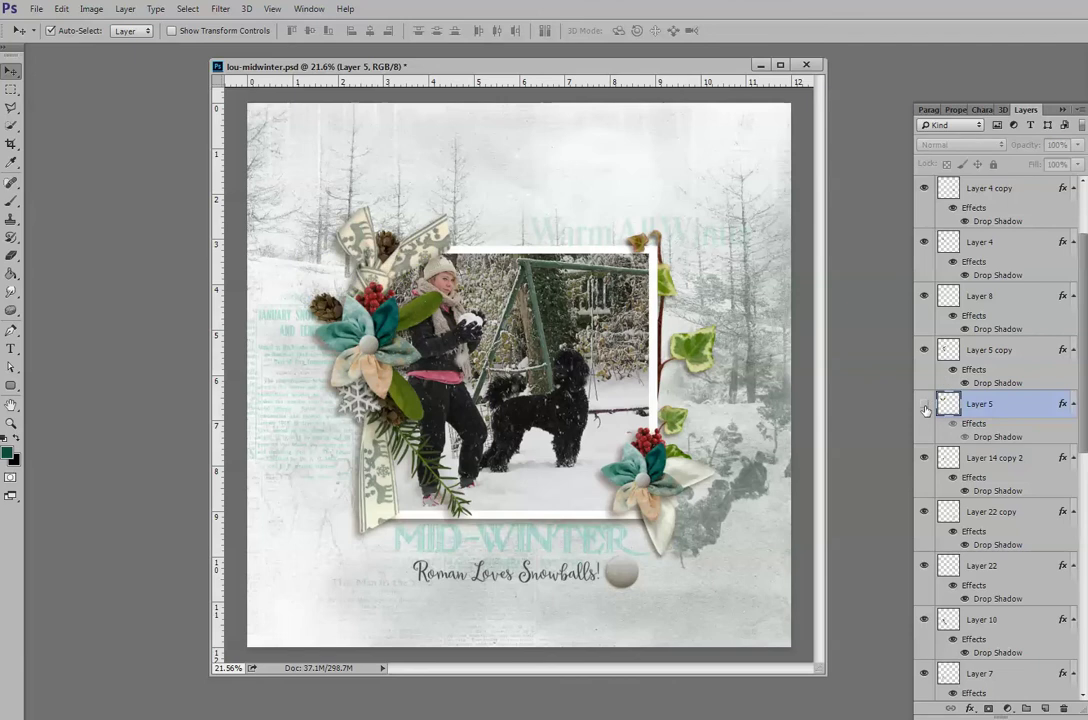
left_click(924, 404)
left_click(923, 352)
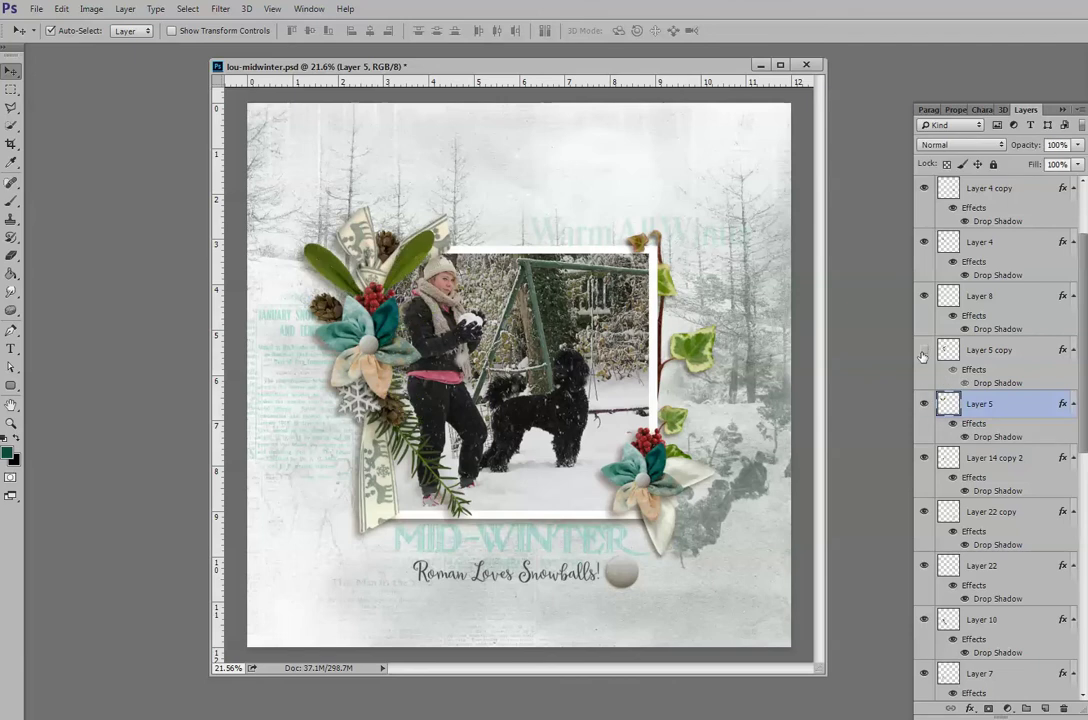
left_click(923, 352)
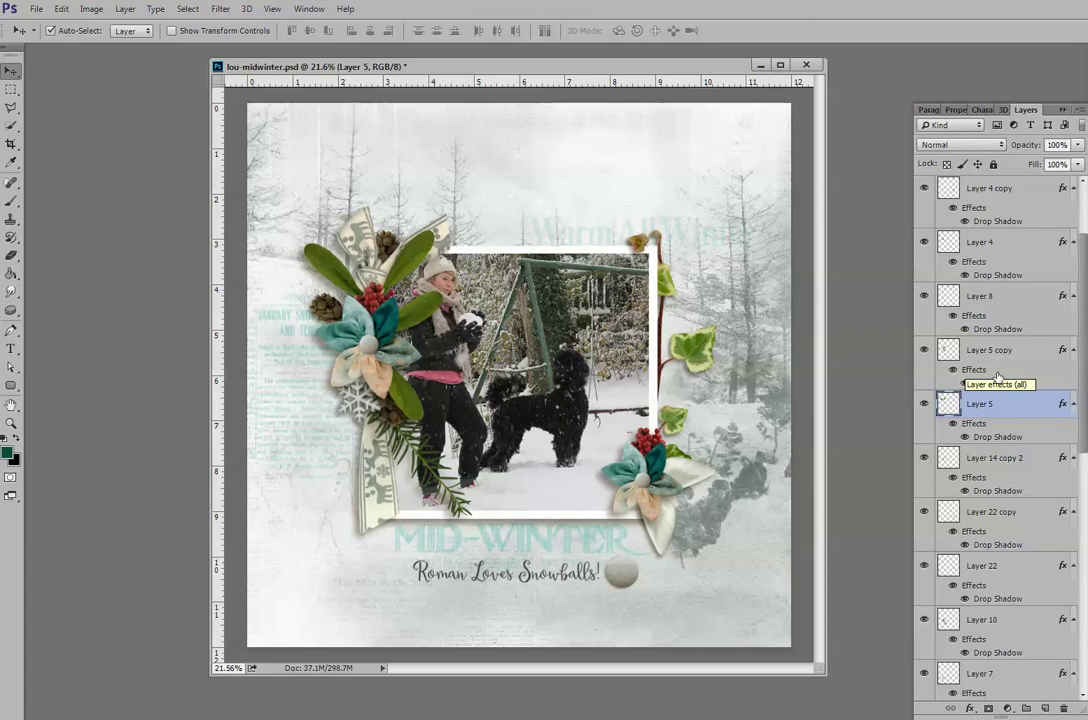
Copy Layer 5's drop shadow style, and merge Layer 5 with Layer 5 copy into one layer.
right_click(993, 410)
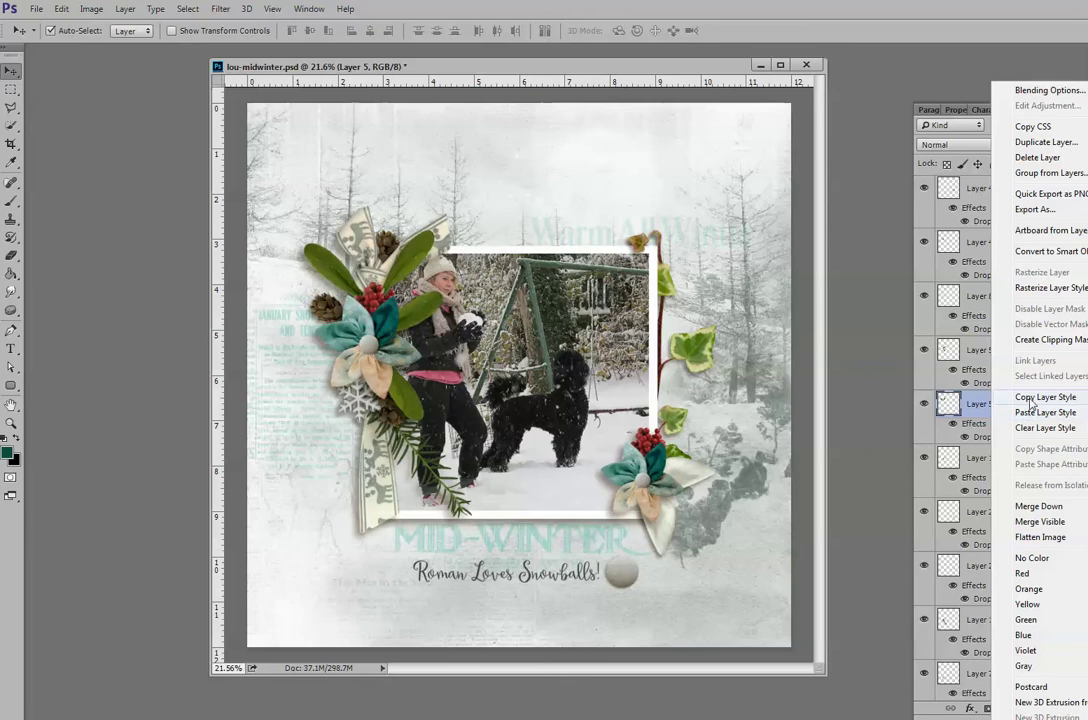
left_click(1027, 399)
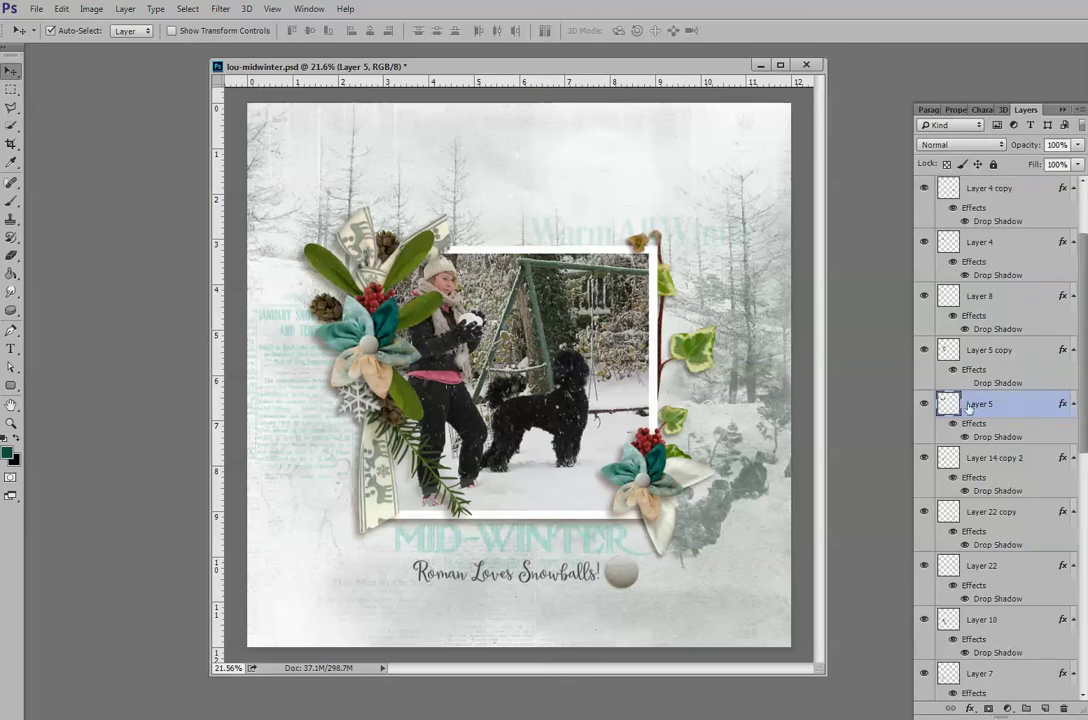
left_click(990, 360)
left_click(987, 403, "shift")
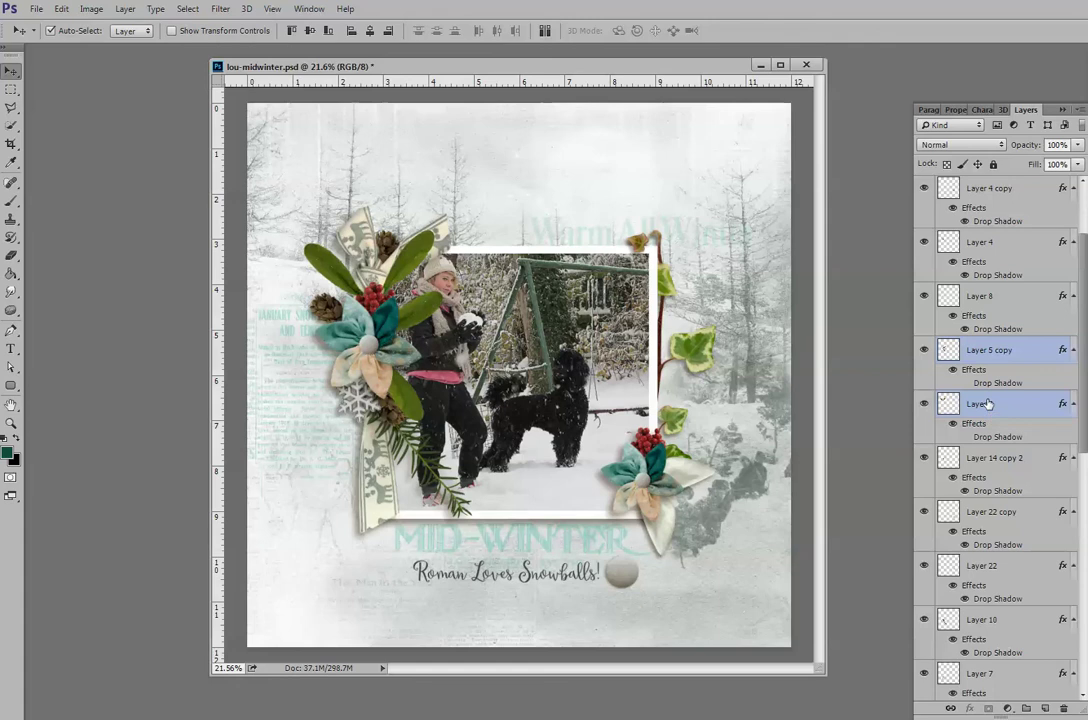
right_click(987, 403)
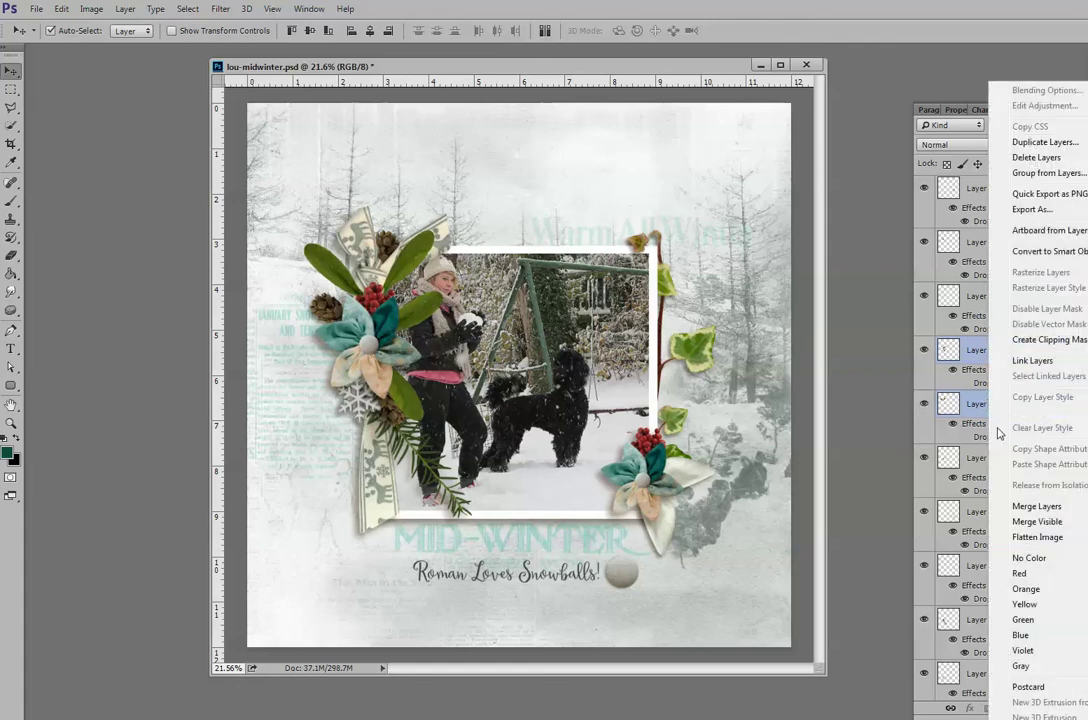
left_click(1035, 507)
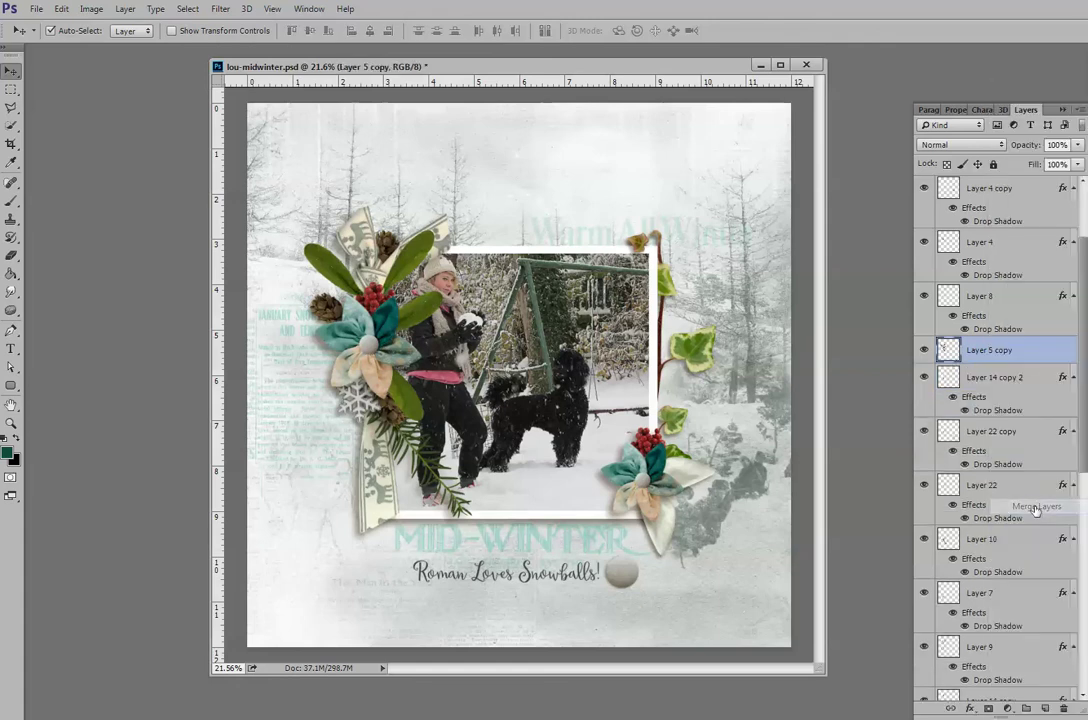
Paste the copied drop shadow style onto the merged leaf layer and check it by toggling the layer's visibility.
right_click(1008, 350)
left_click(876, 352)
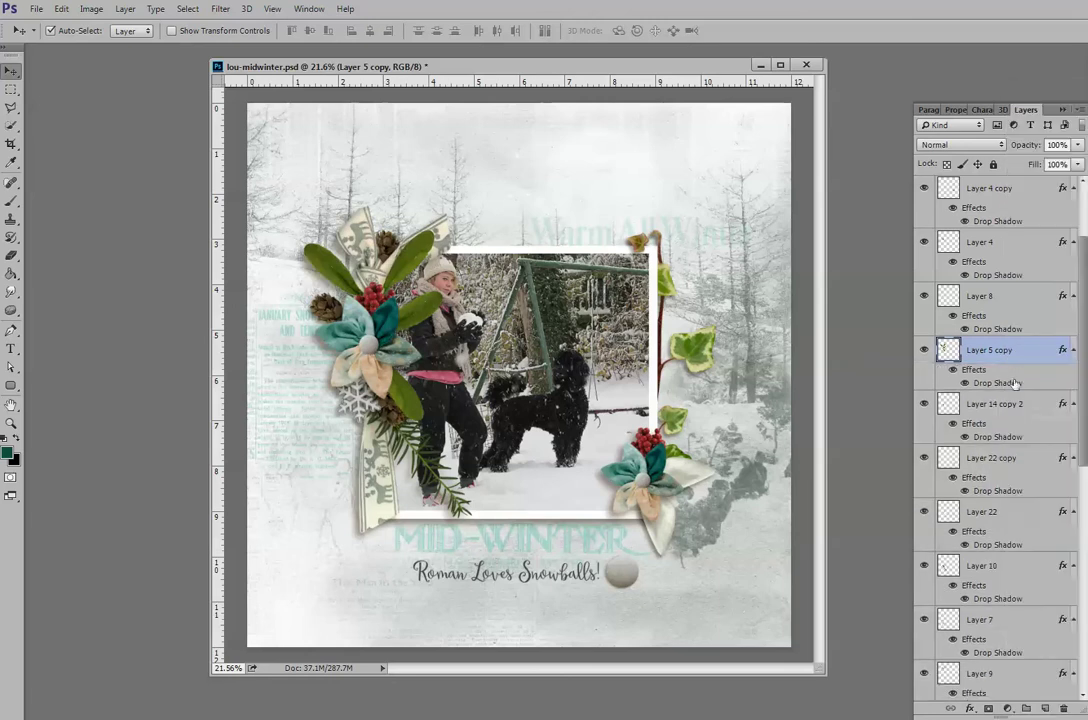
left_click(925, 352)
left_click(925, 352)
Separate the merged leaves' drop shadow onto its own layer and inspect it by toggling the leaves' visibility.
right_click(993, 380)
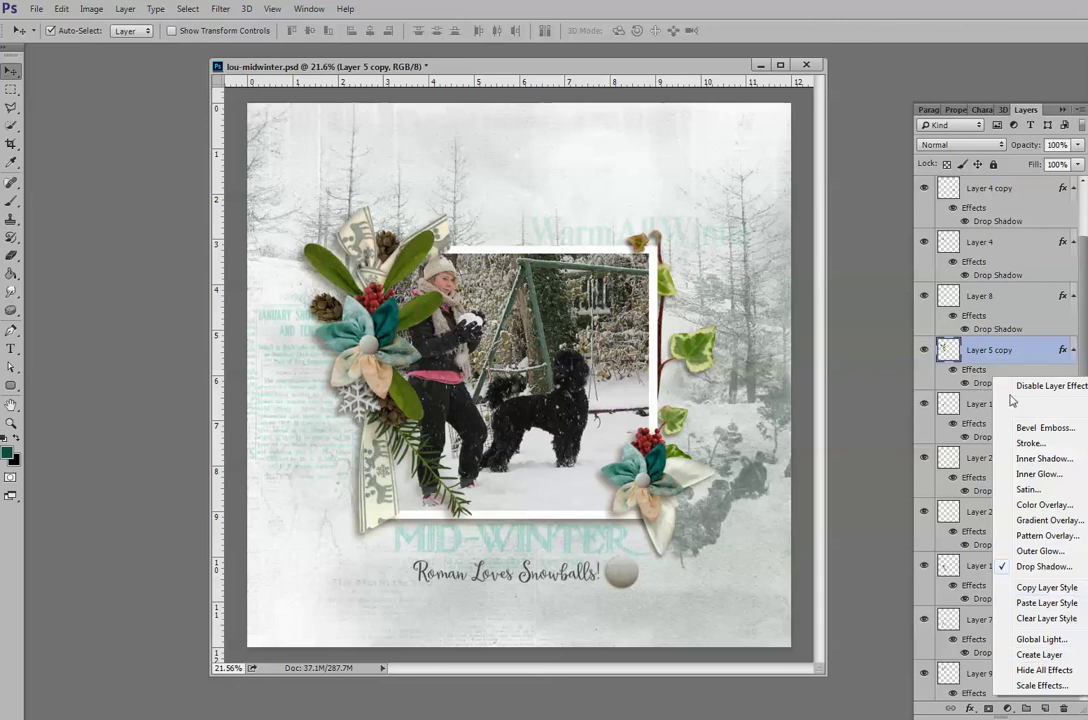
left_click(991, 352)
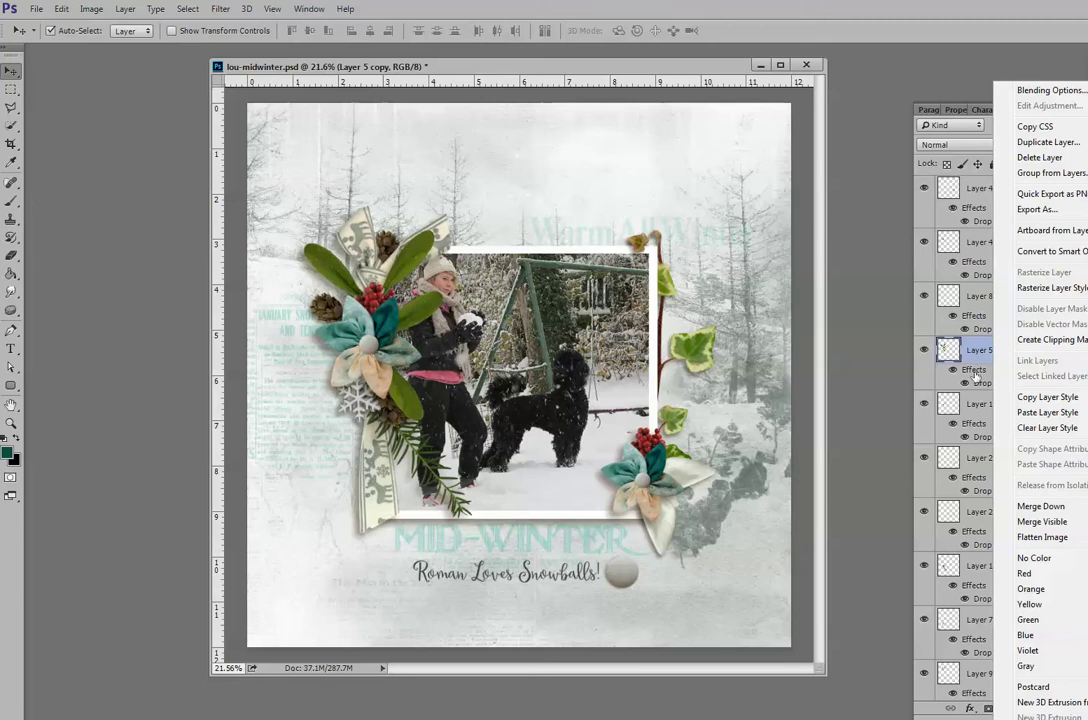
key("Escape")
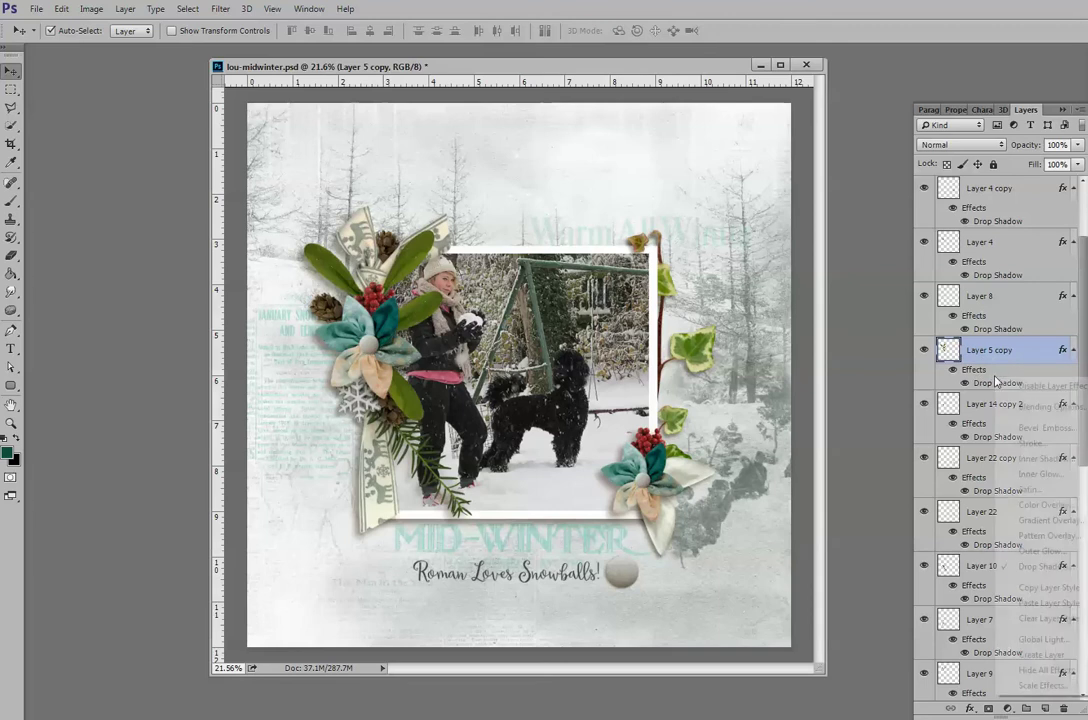
right_click(995, 380)
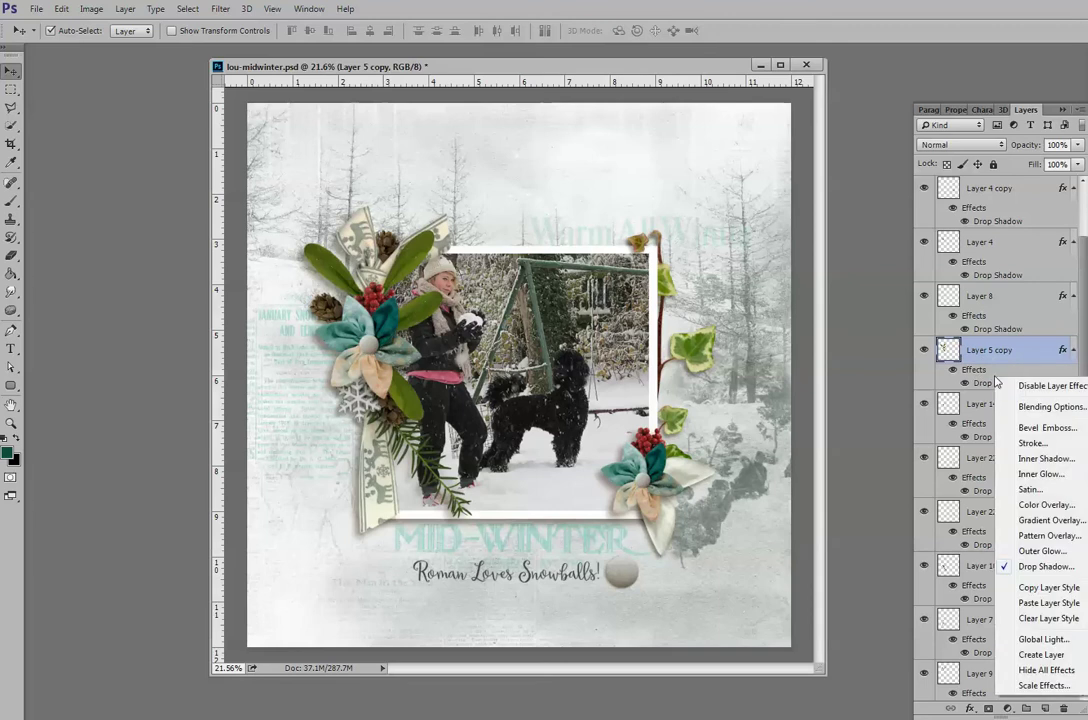
left_click(1040, 656)
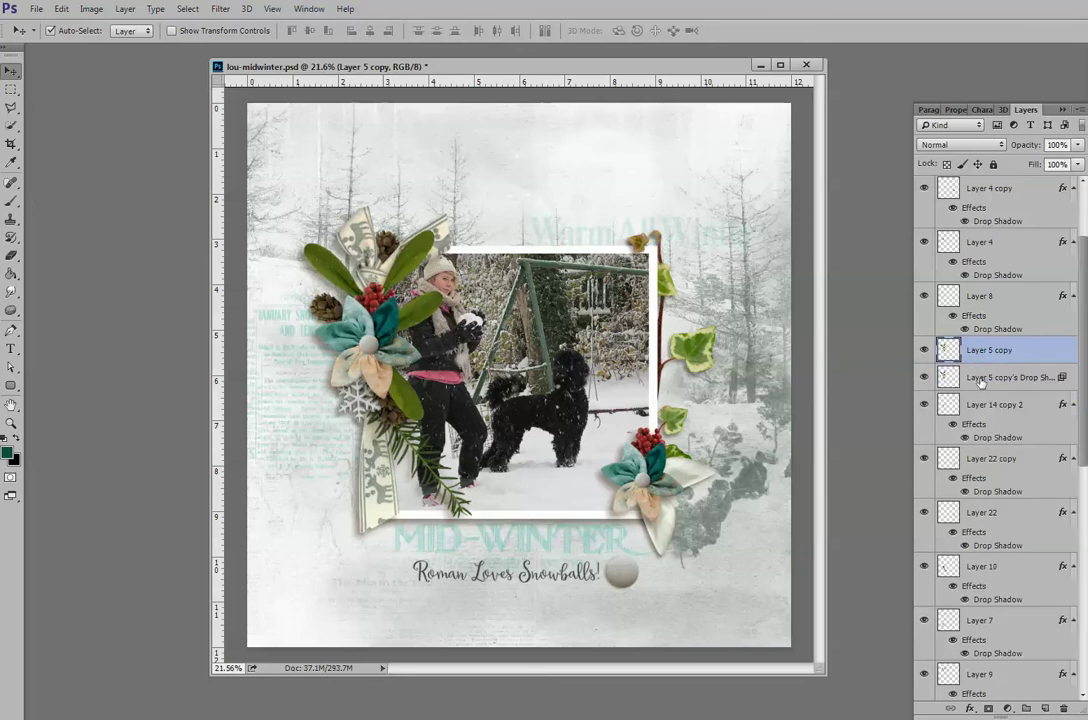
left_click(924, 350)
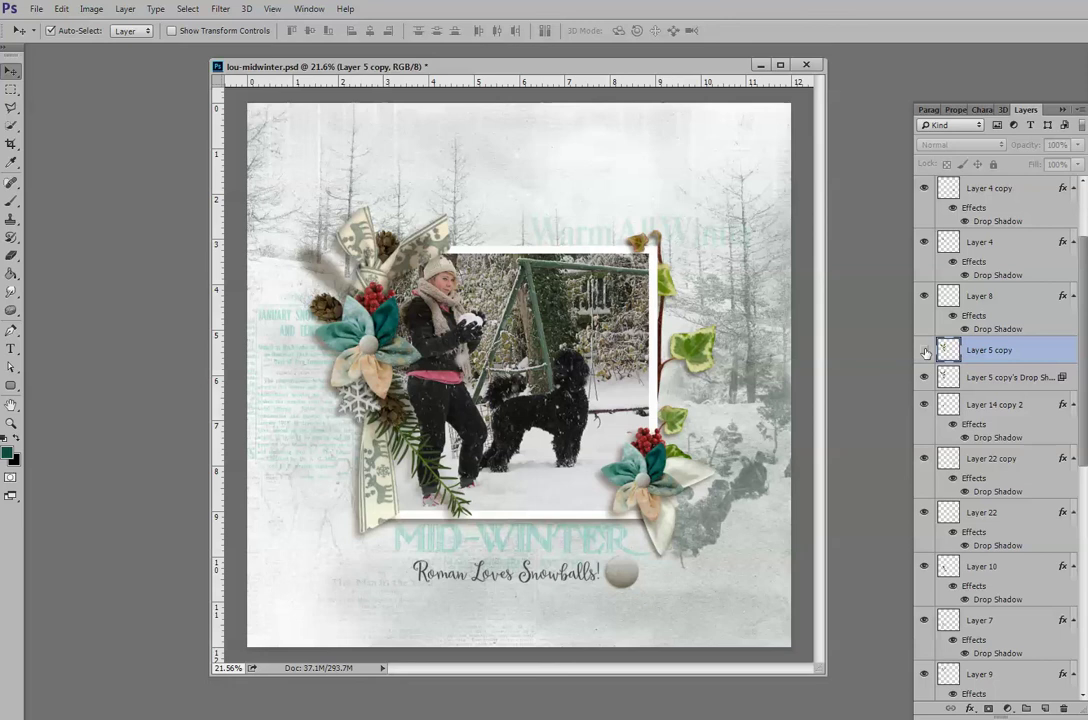
left_click(924, 350)
left_click(924, 350)
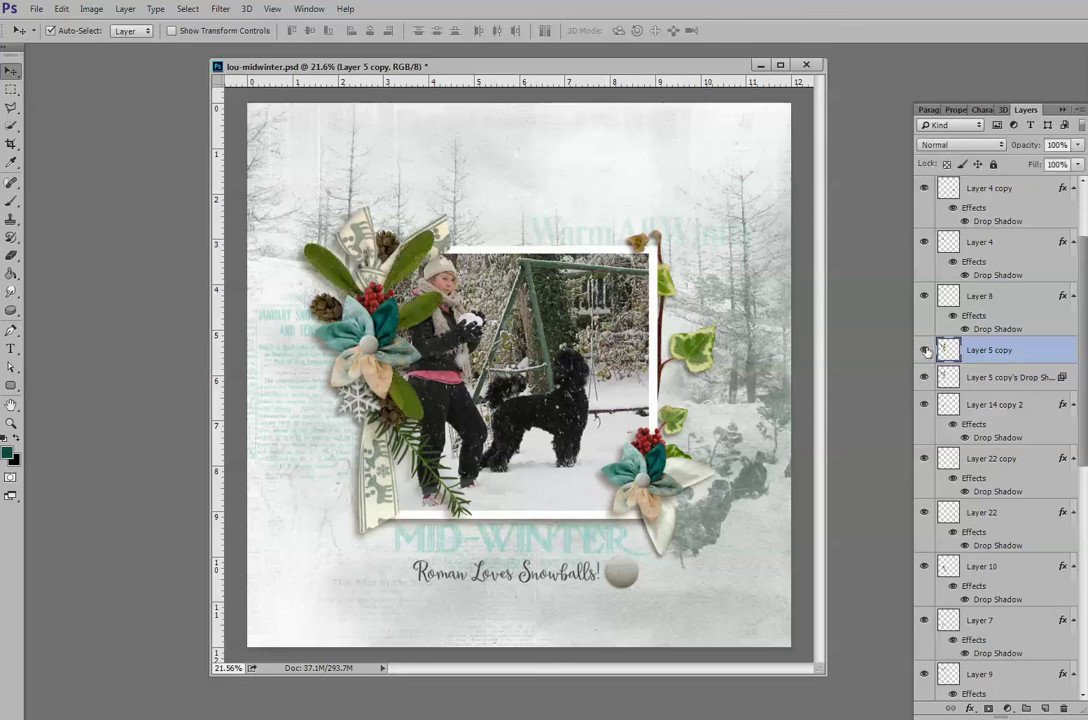
Warp the leaves' separated drop shadow layer, pulling its upper-left corner slightly outward and down.
left_click(996, 380)
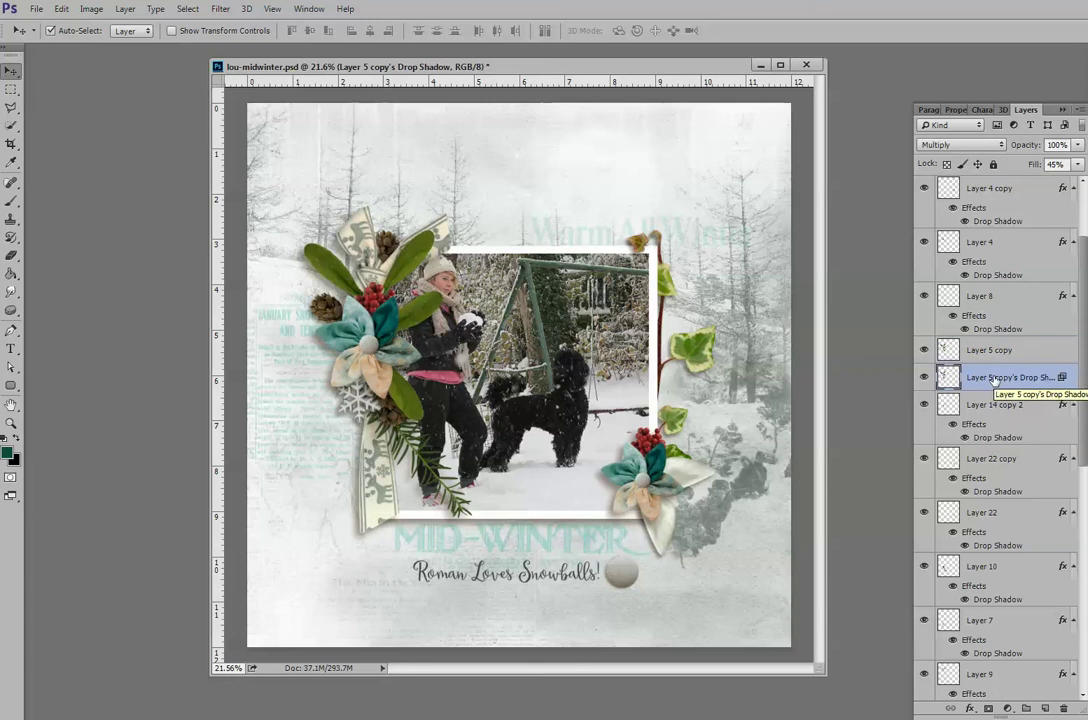
key("ctrl+t")
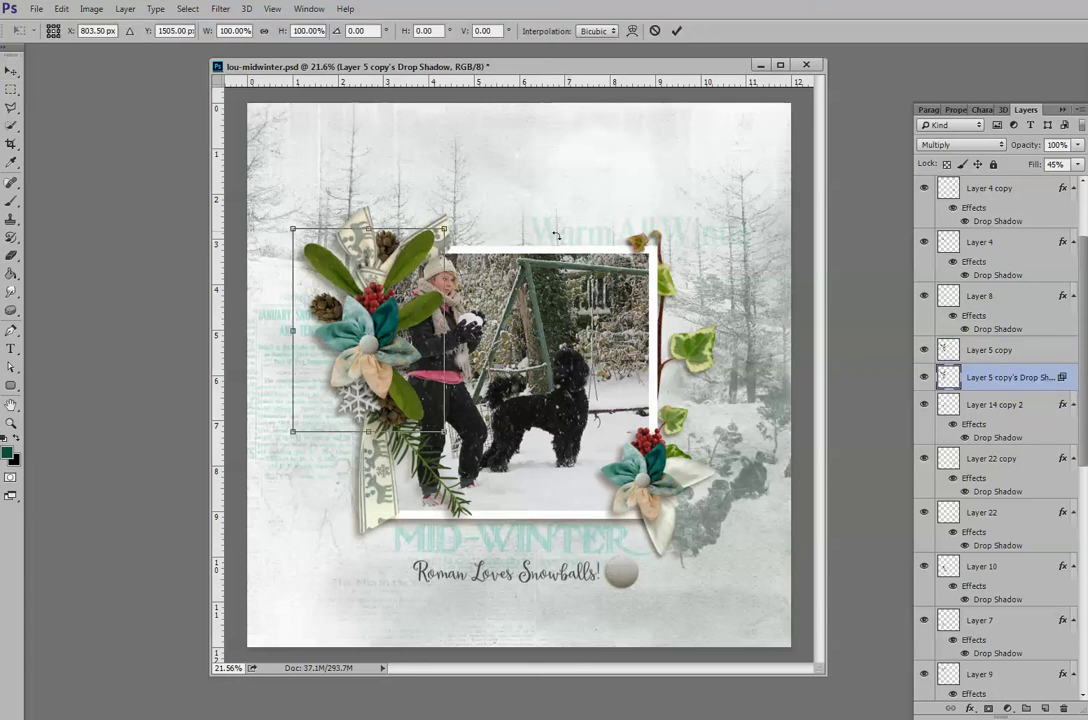
right_click(362, 315)
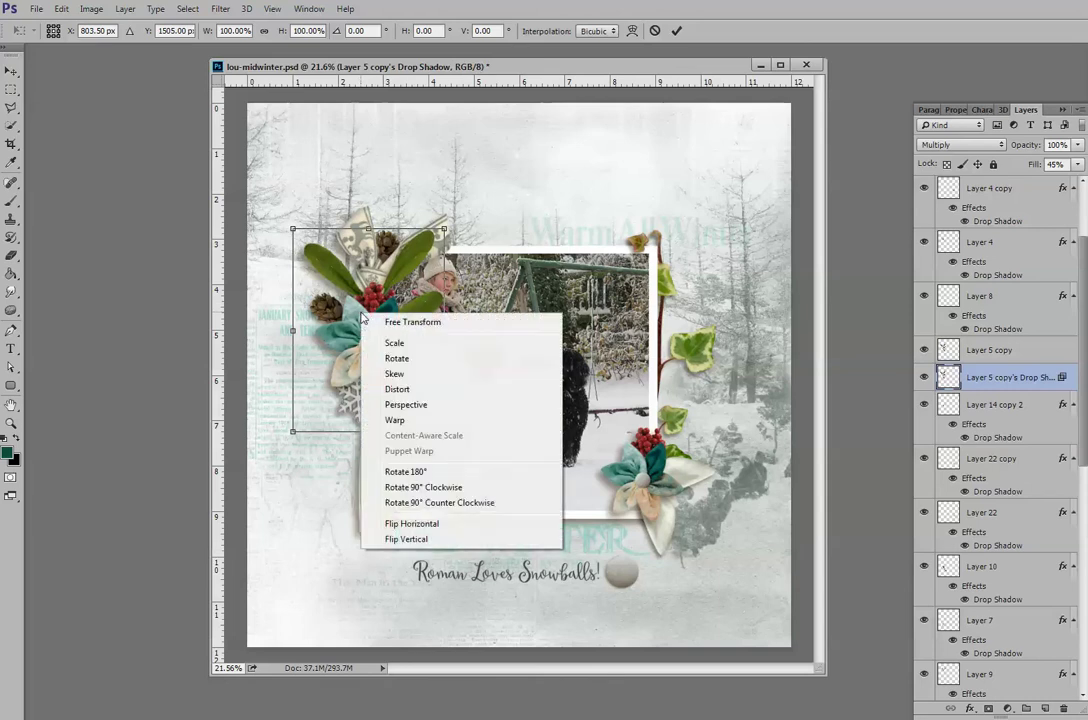
left_click(395, 421)
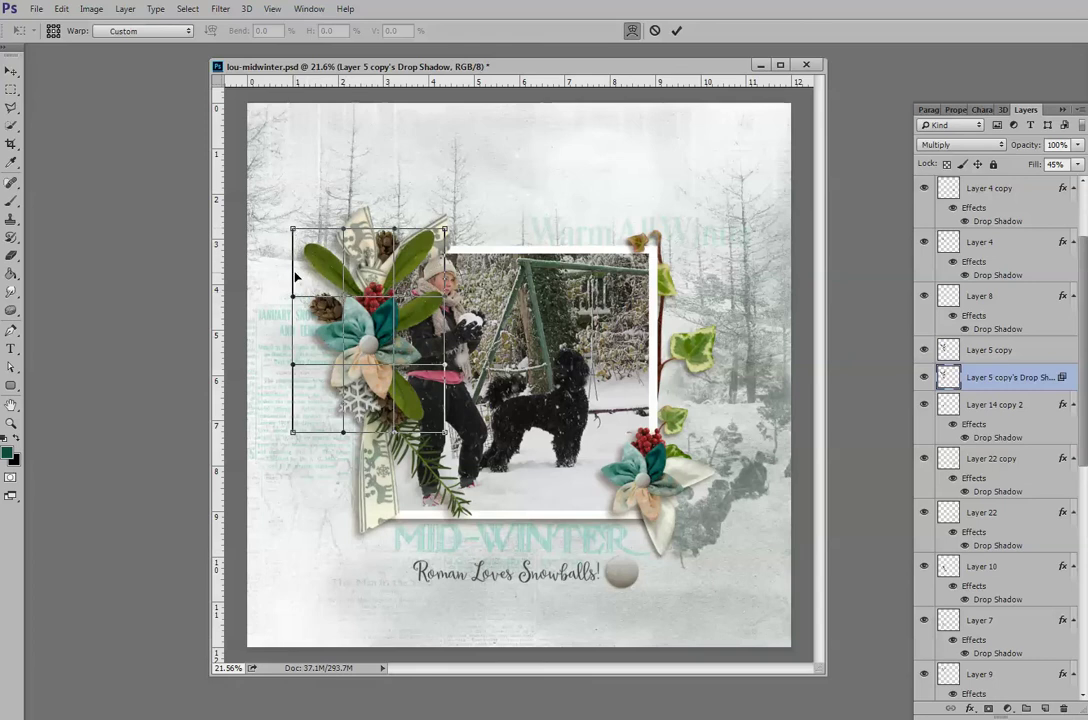
left_click_drag(294, 234, 288, 244)
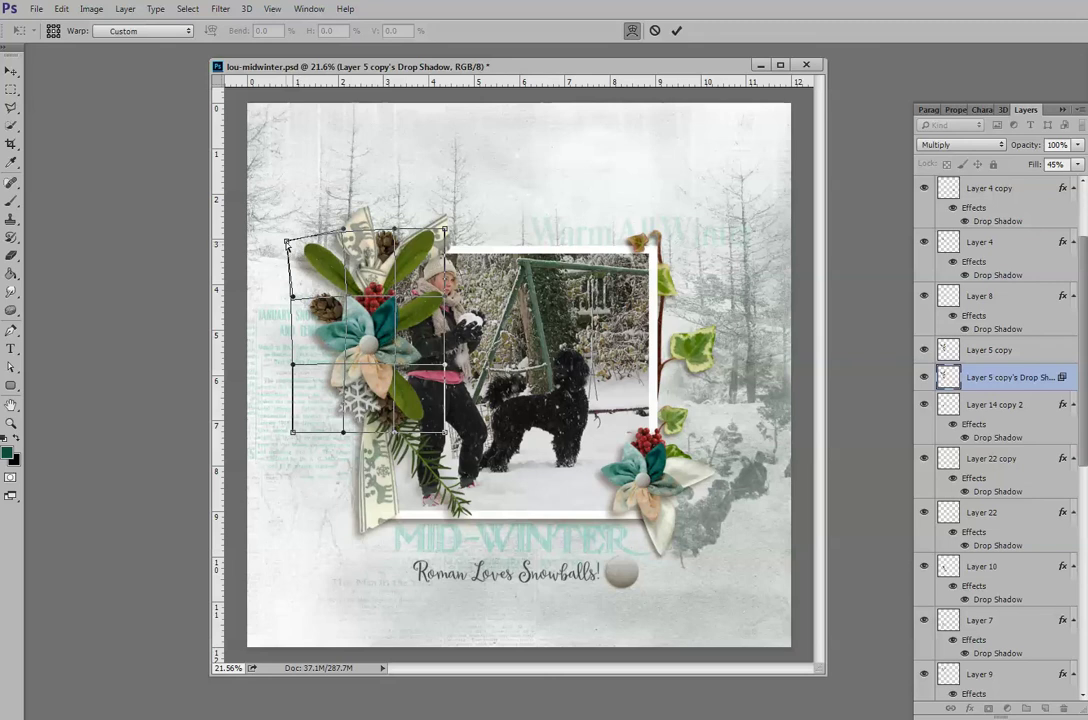
left_click_drag(288, 246, 286, 249)
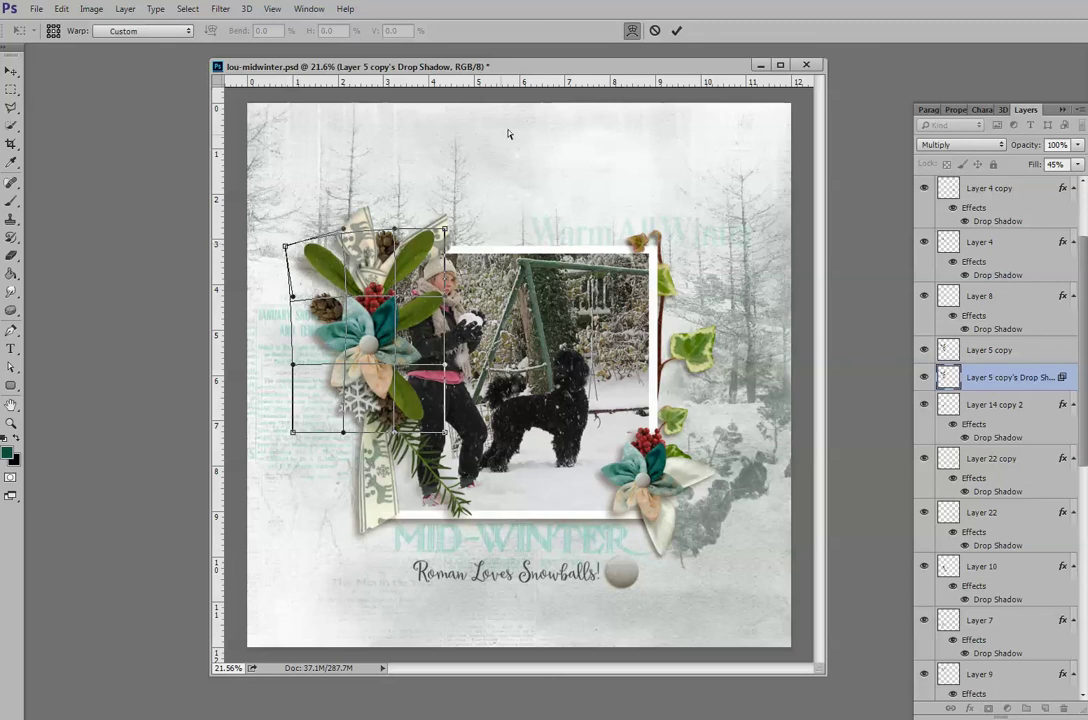
left_click(676, 31)
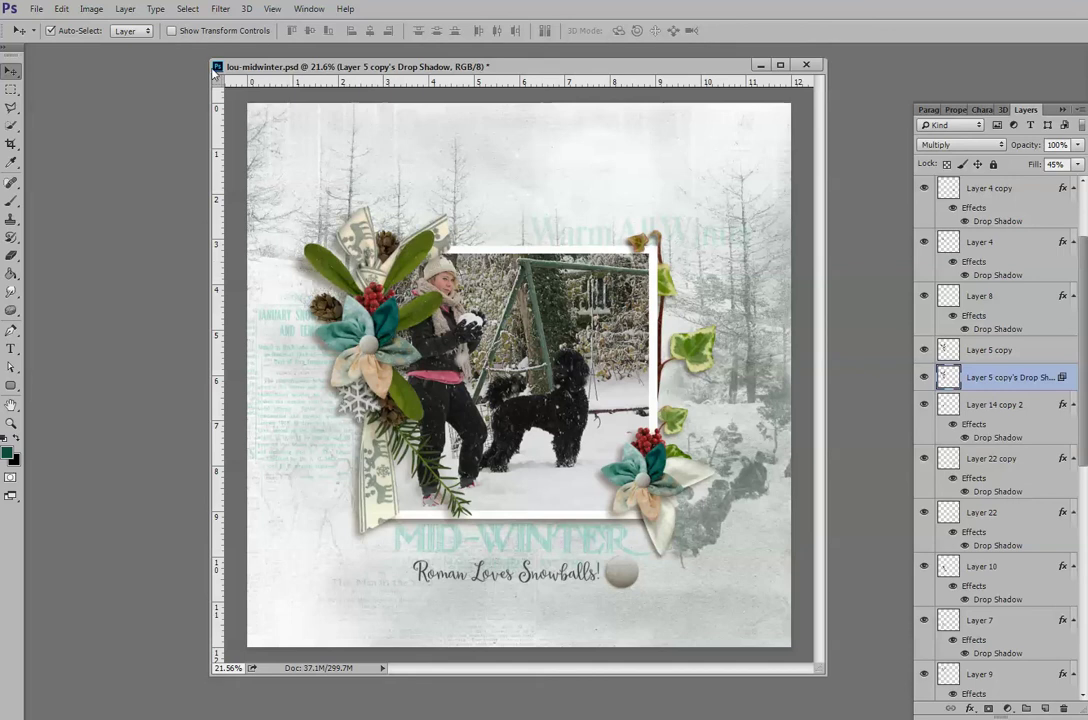
Apply a Gaussian Blur with a 16.8-pixel radius to the leaves' drop shadow layer, comparing it with the preview off.
left_click(221, 10)
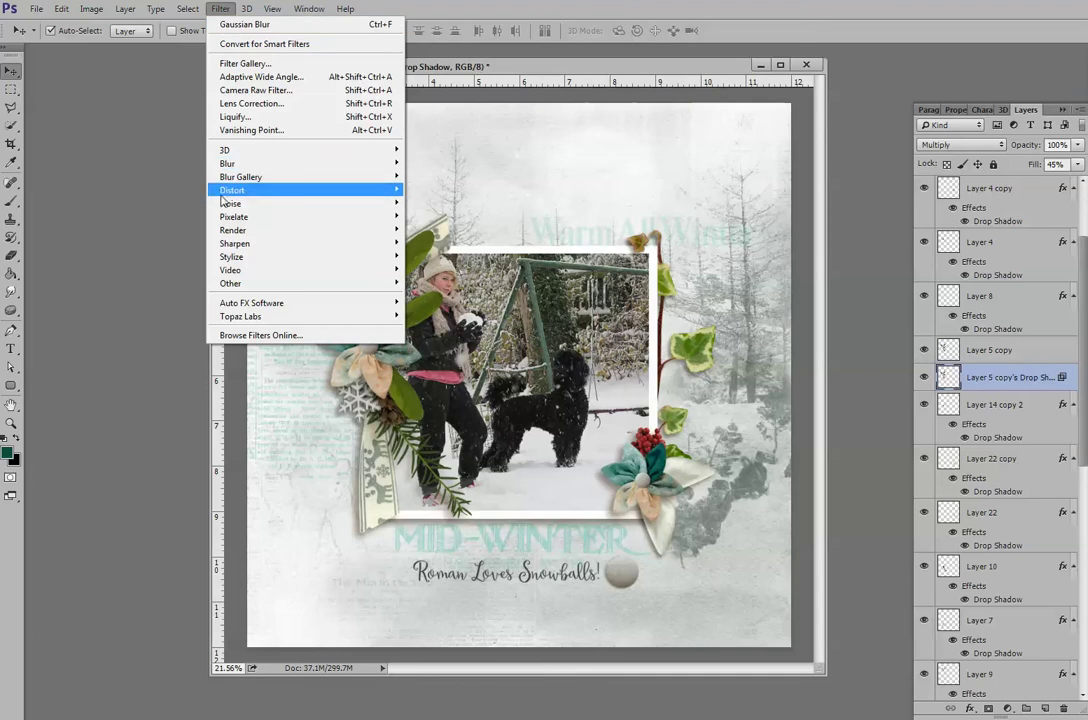
mouse_move(250, 163)
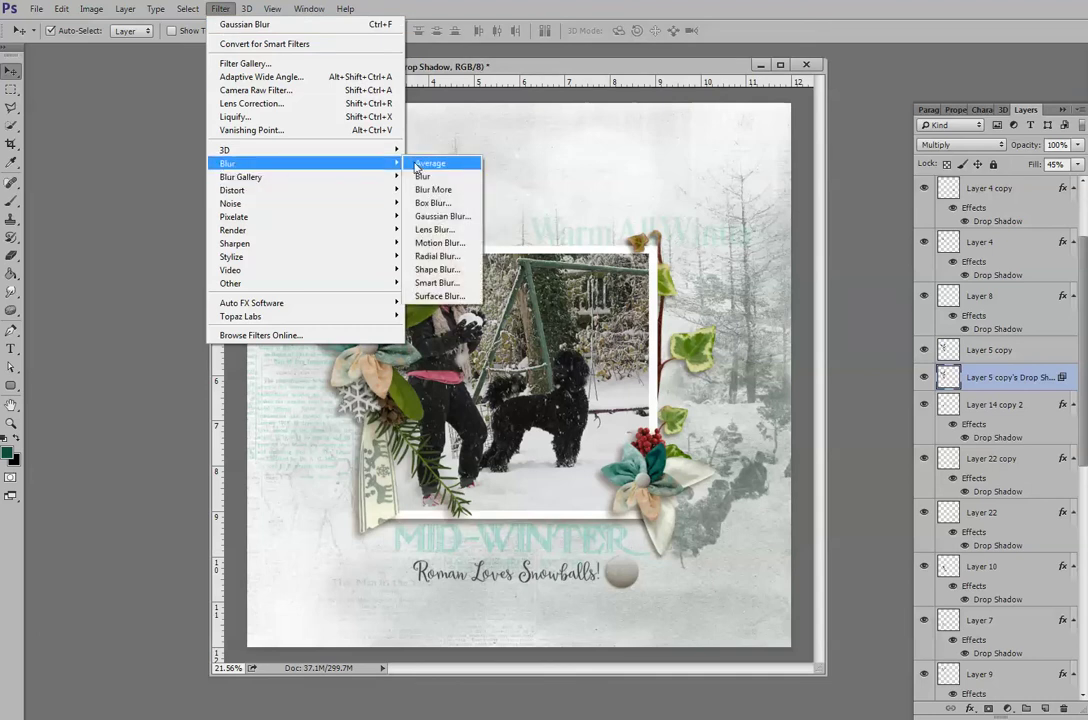
left_click(443, 216)
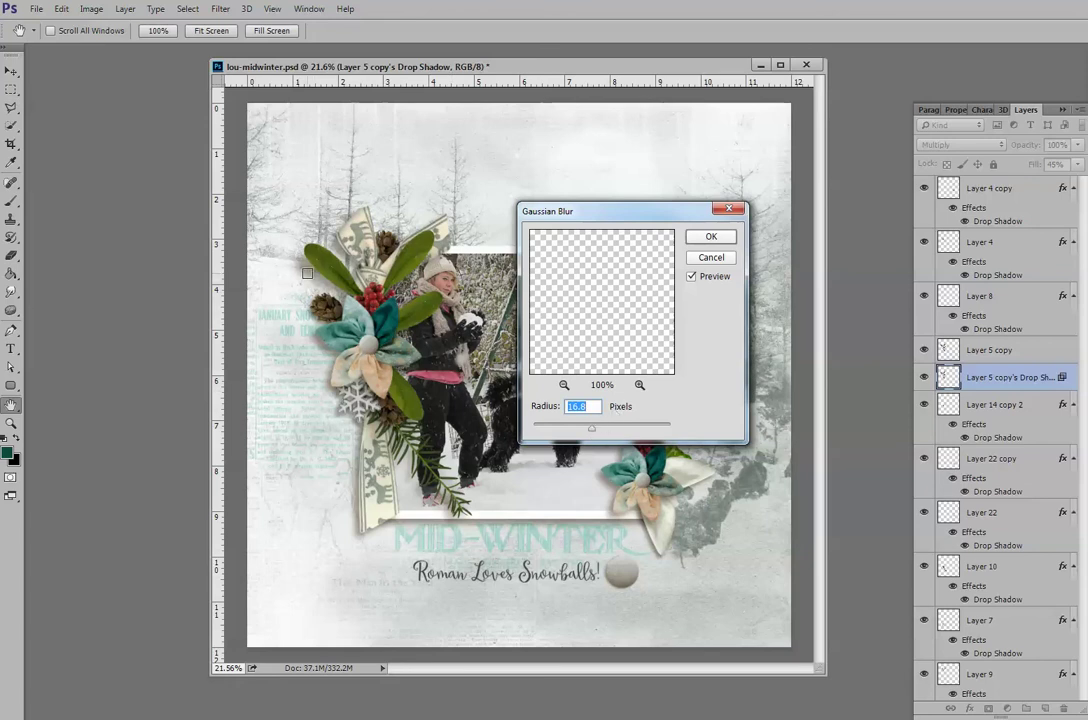
left_click(691, 277)
left_click(691, 278)
left_click(691, 278)
left_click(710, 238)
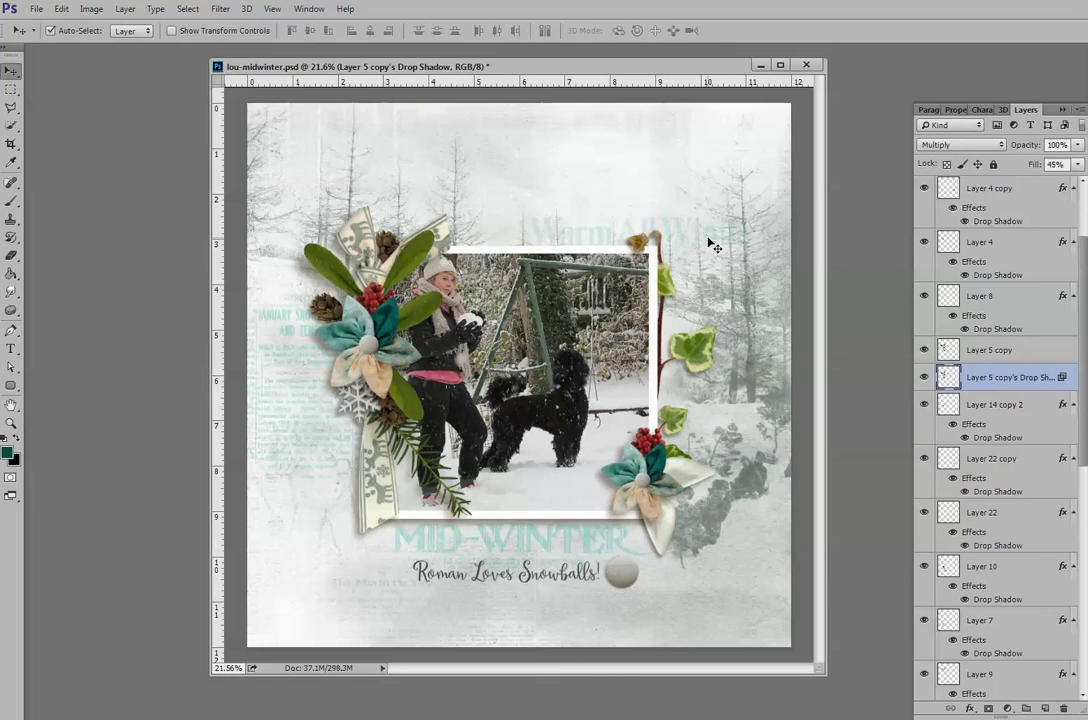
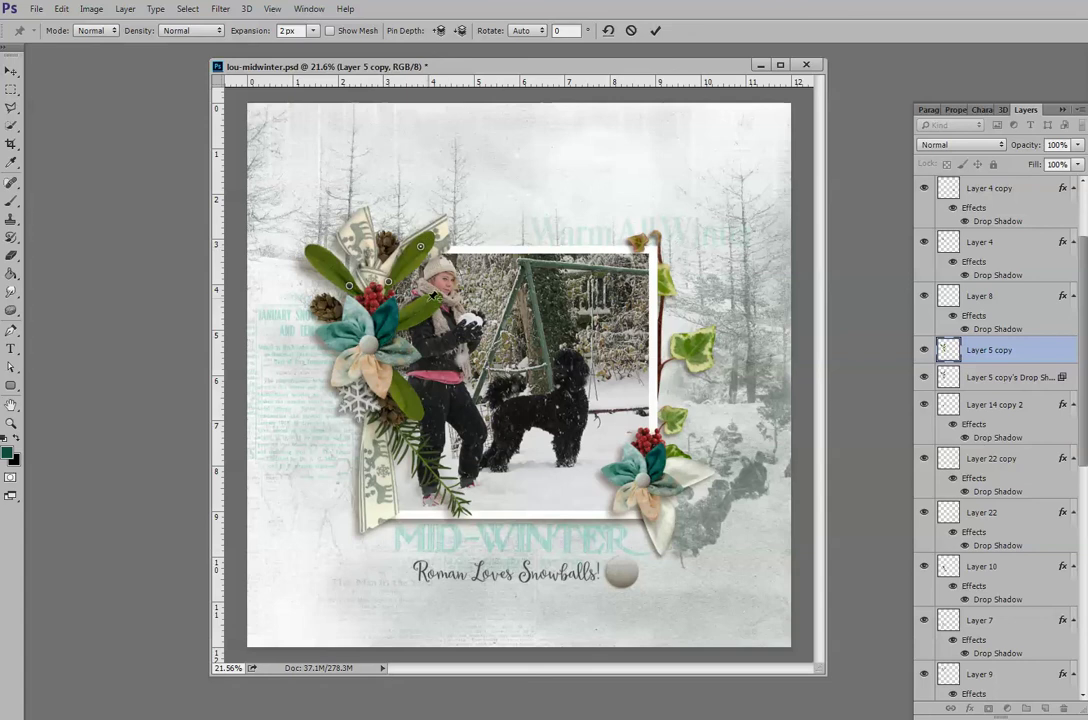
Puppet-warp the leaves on Layer 5 copy, pinning the other leaves in place and bending the upper-left leaf's tip slightly downward.
left_click(434, 300)
left_click(400, 322)
left_click(395, 381)
left_click(411, 407)
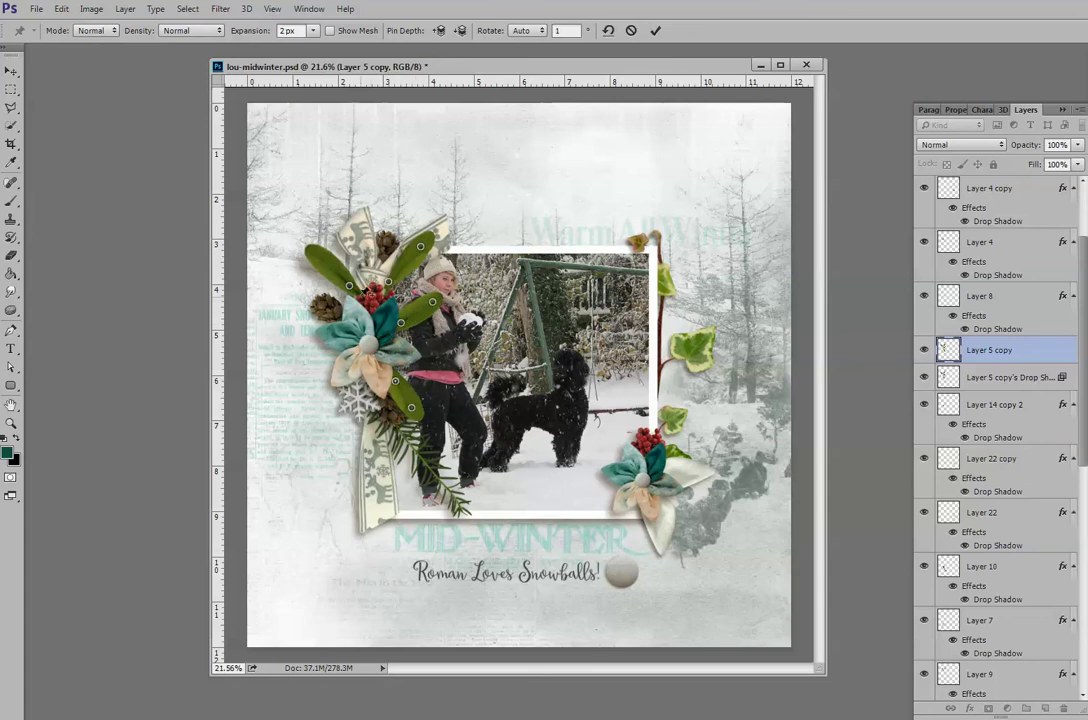
left_click(336, 266)
mouse_move(316, 245)
left_mouse_down()
mouse_move(330, 200)
mouse_move(314, 264)
left_mouse_up()
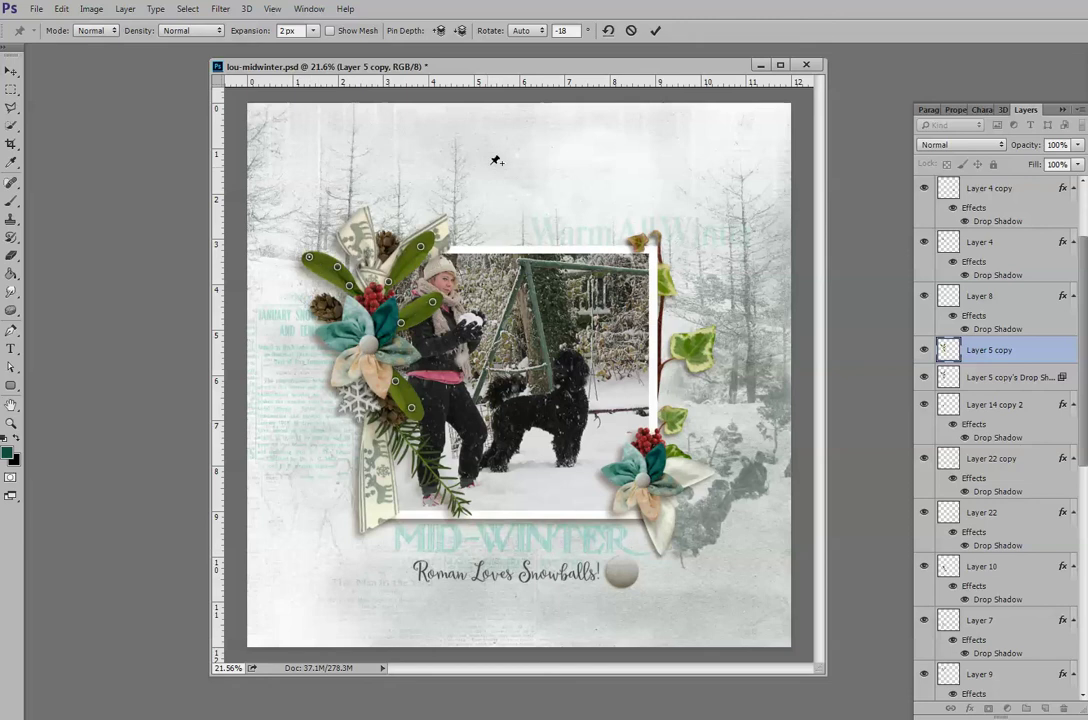
left_click(655, 31)
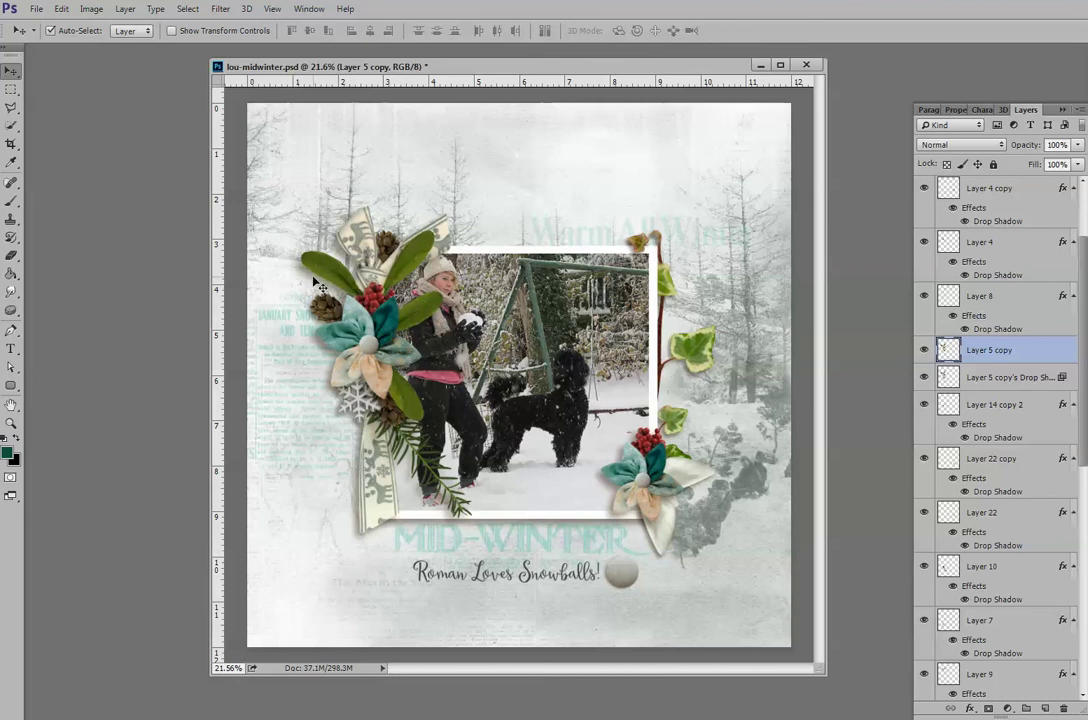
Raise the fill of the leaves' drop shadow layer to 66%.
left_click(990, 378)
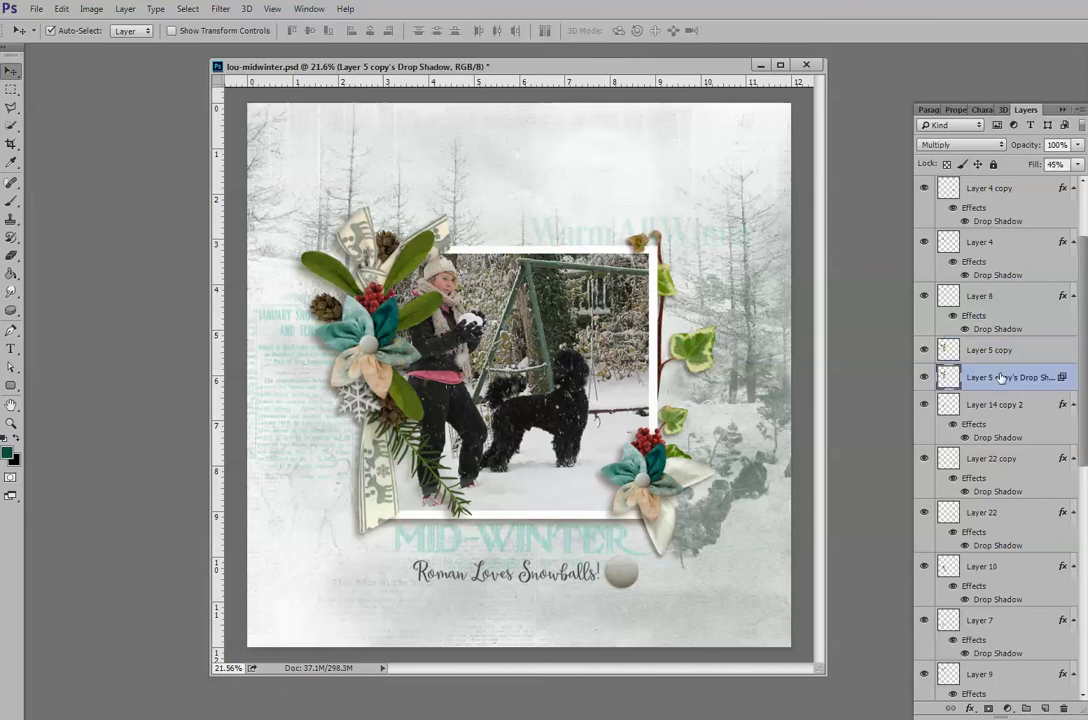
left_click(1078, 164)
left_click_drag(1042, 187, 1059, 189)
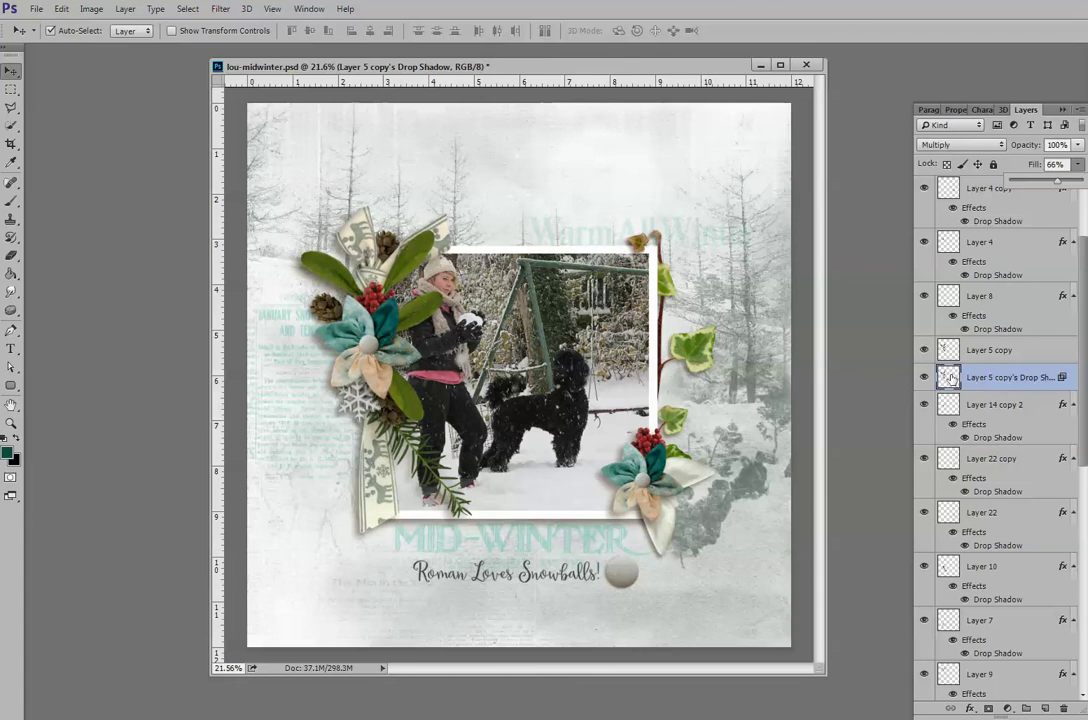
Warp the leaves' separated drop shadow layer again, pulling its upper-left corner slightly downward.
key("ctrl+t")
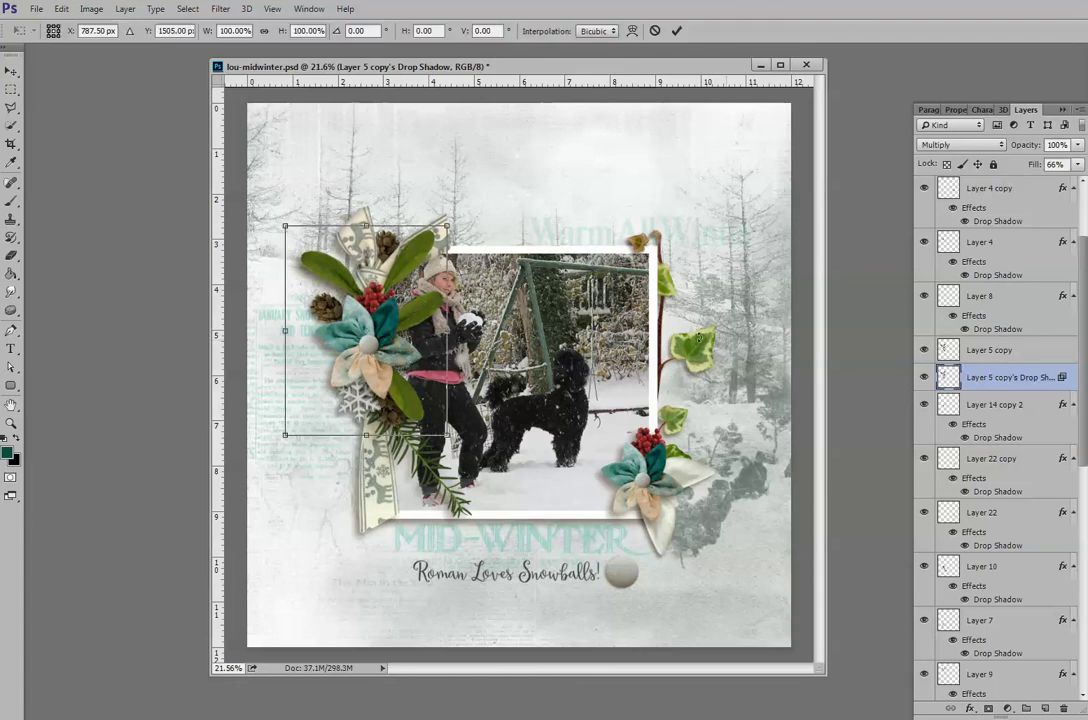
right_click(310, 286)
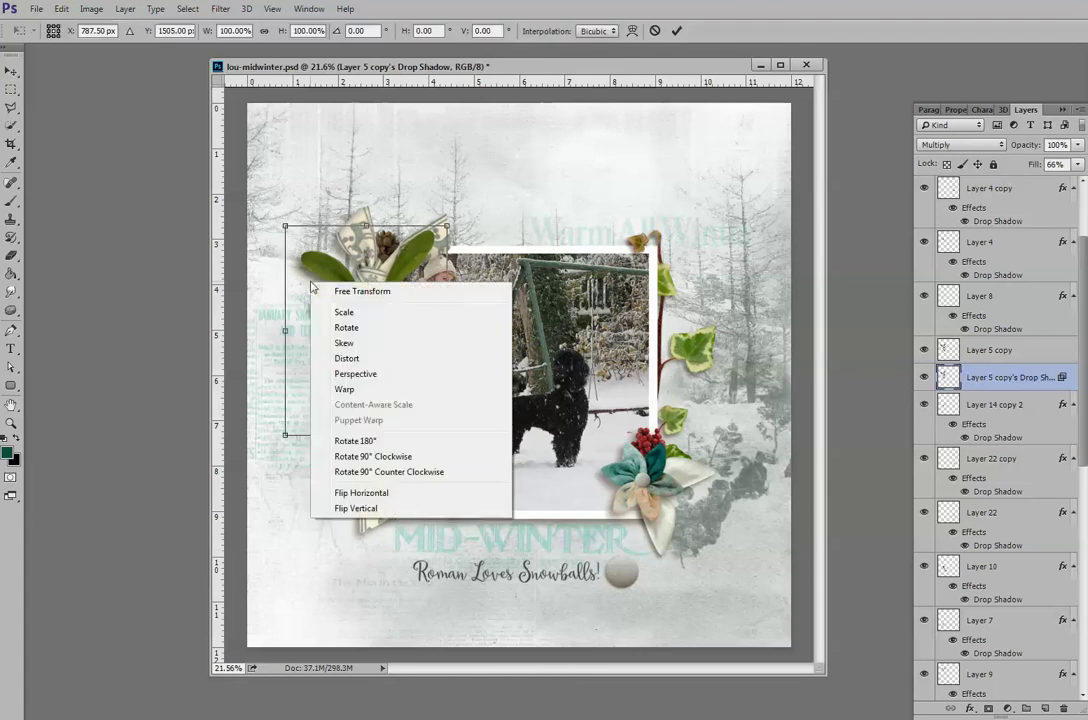
left_click(345, 388)
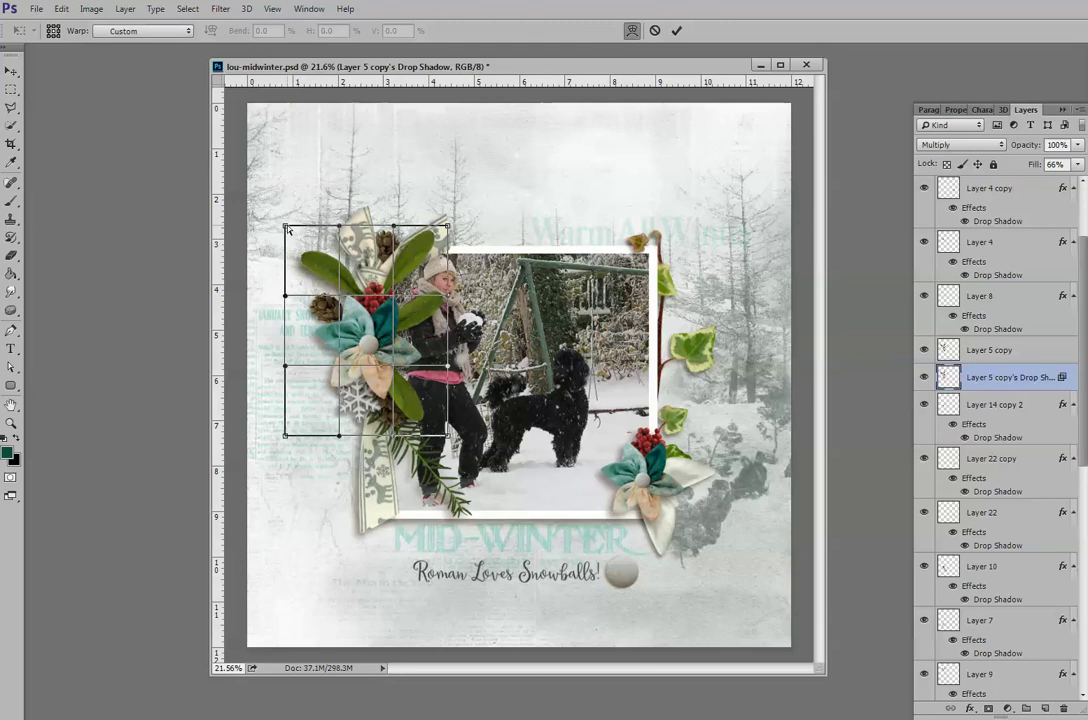
left_click_drag(287, 231, 285, 244)
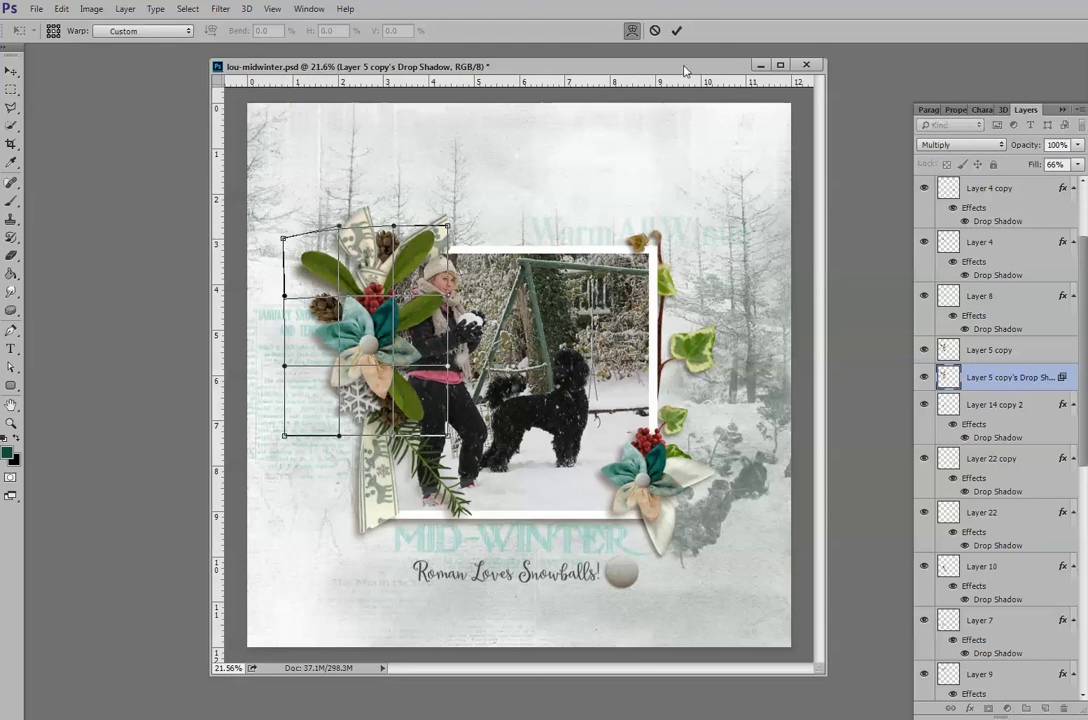
key("Return")
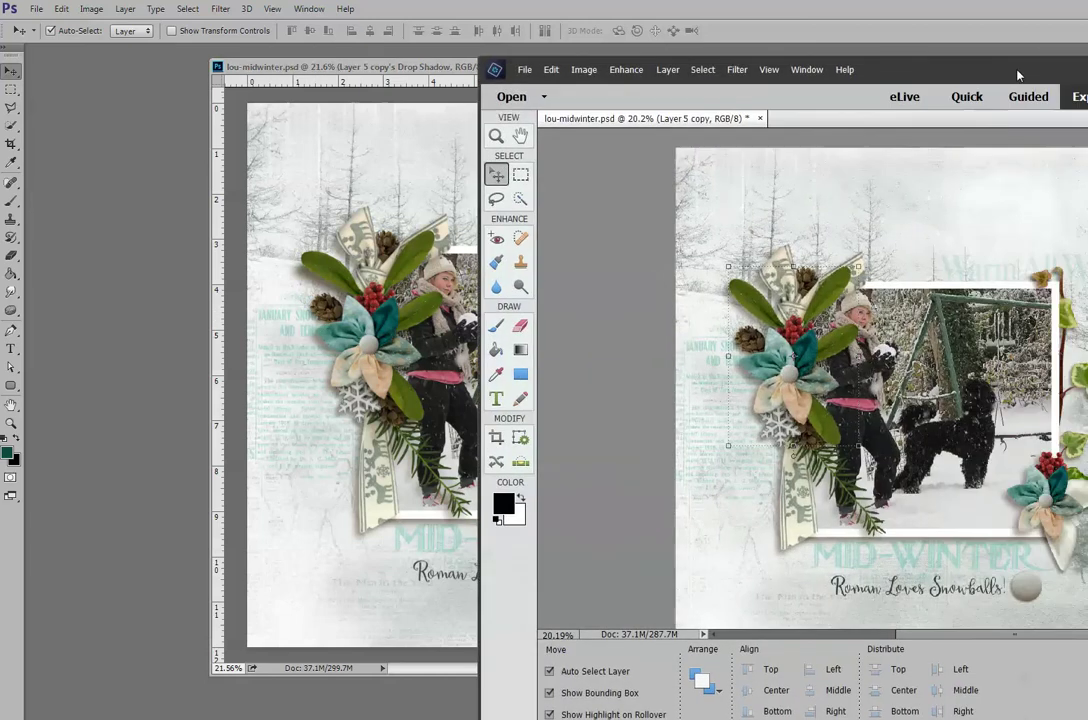
Switch to Photoshop Elements and clear the layer style from the leaves on Layer 5 copy, toggling their visibility to identify them.
left_click_drag(1087, 20, 650, 38)
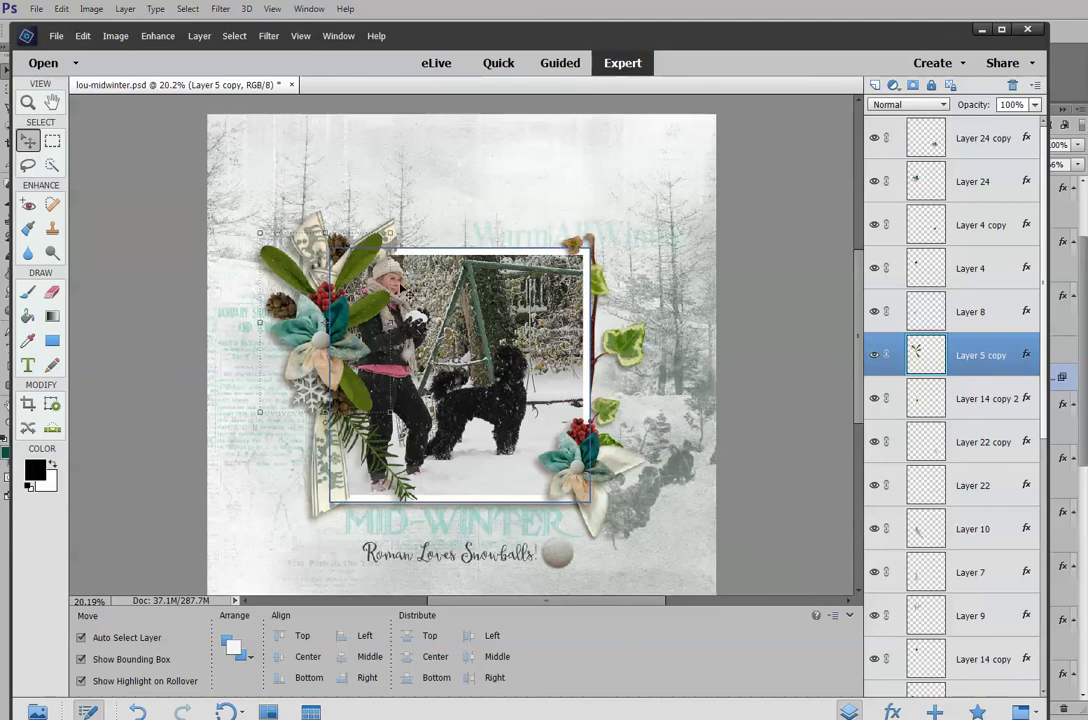
left_click(874, 356)
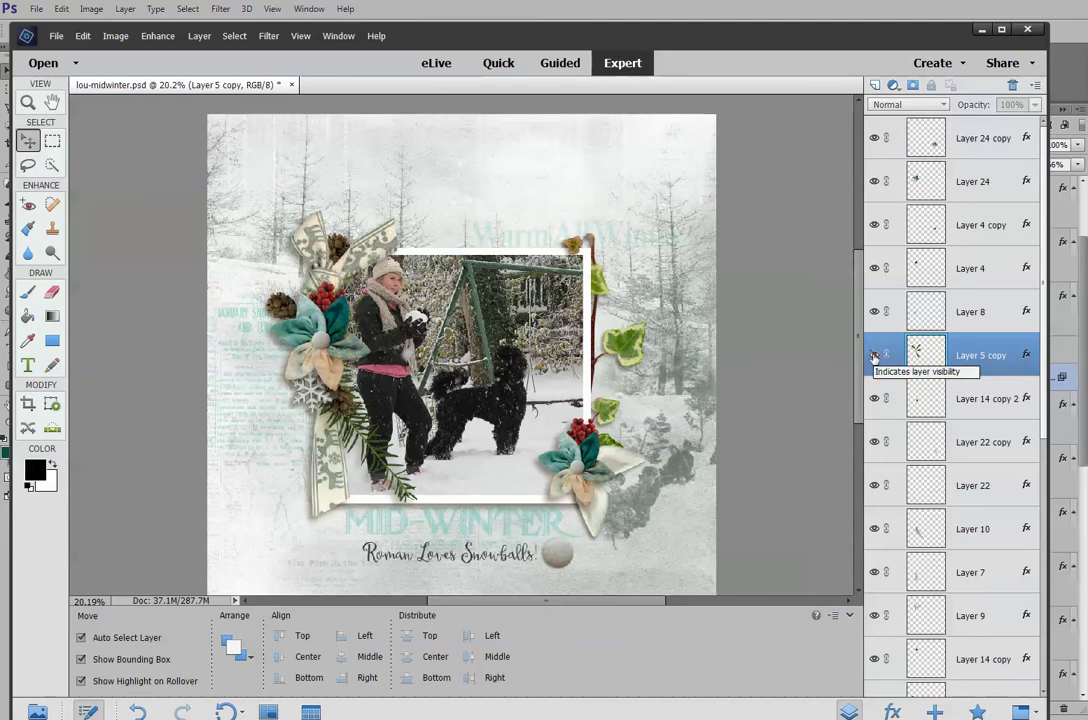
left_click(874, 356)
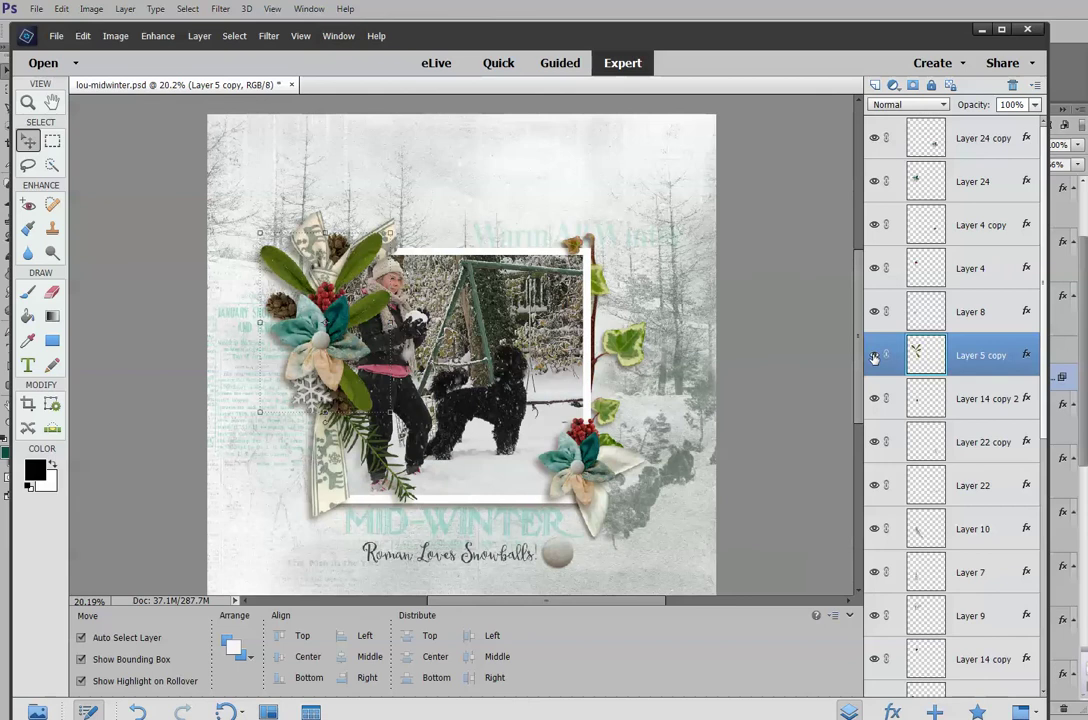
right_click(980, 358)
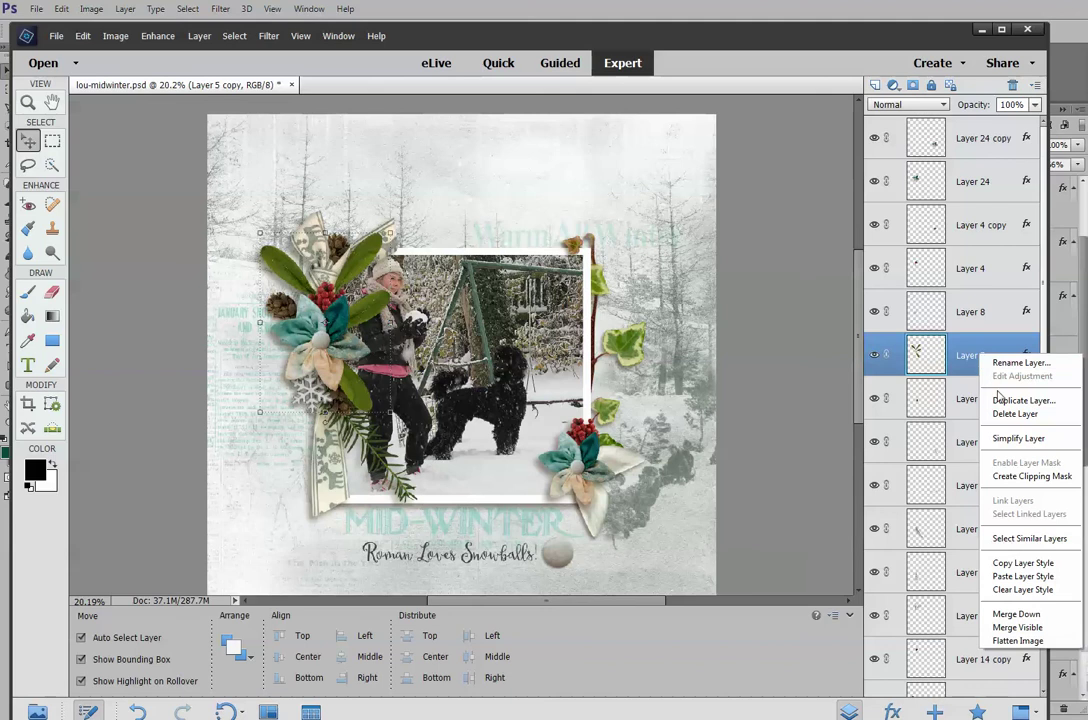
left_click(1009, 590)
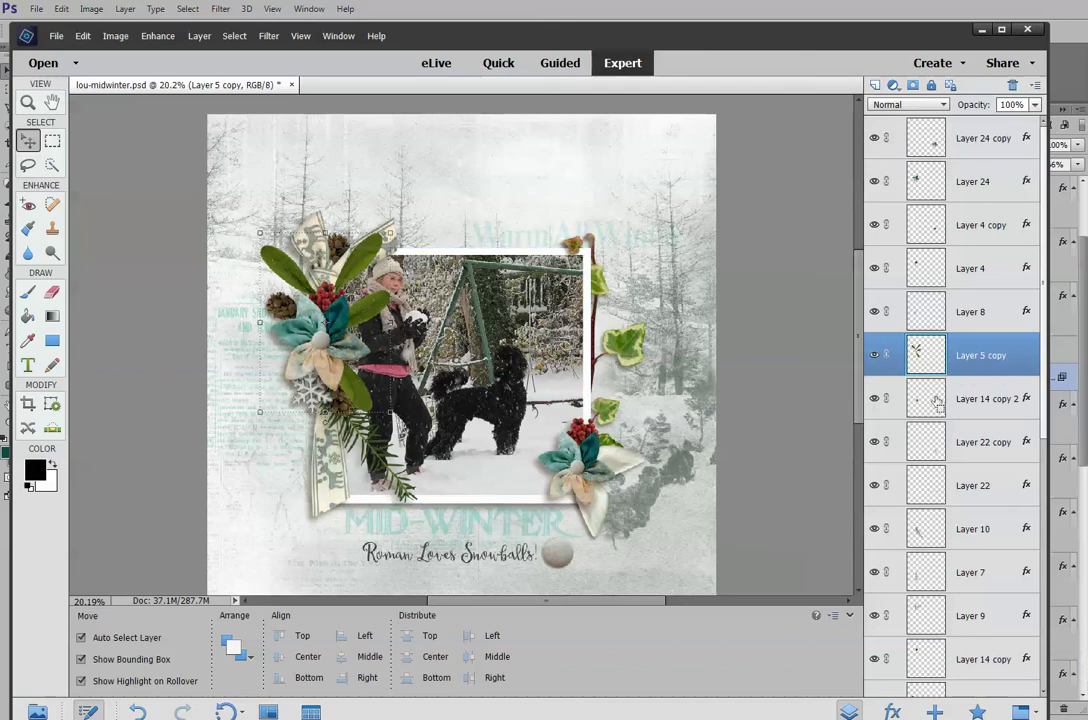
Add a blank layer directly beneath Layer 5 copy and rename it Shadow.
left_click(874, 86, "ctrl")
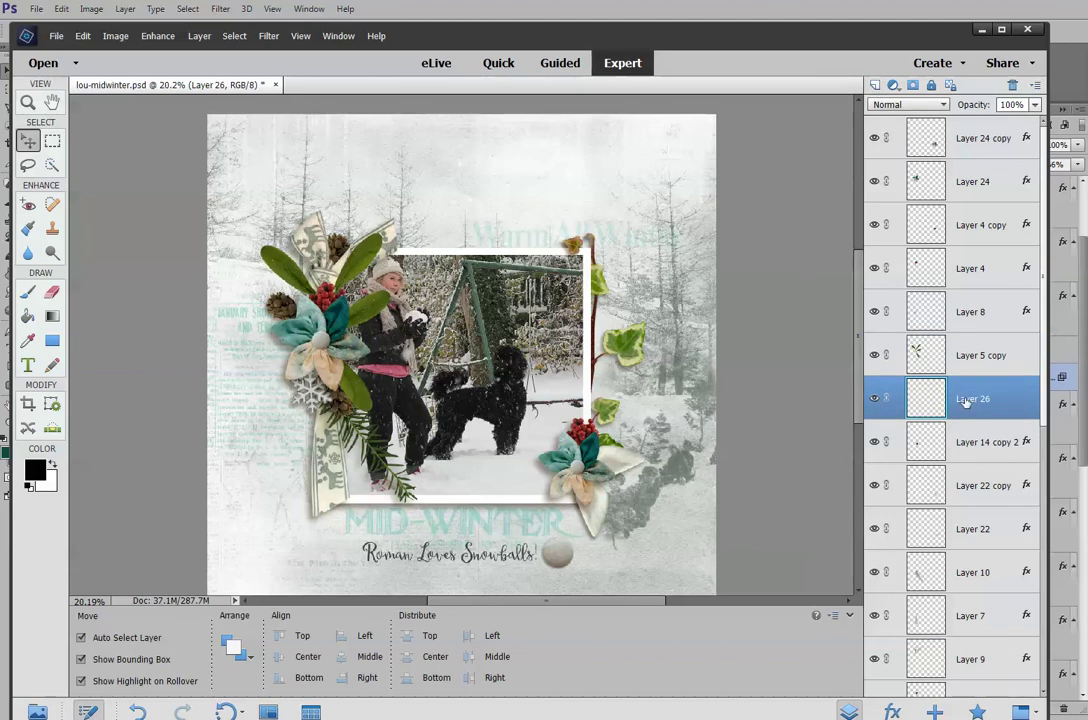
double_click(965, 400)
type("Shadow")
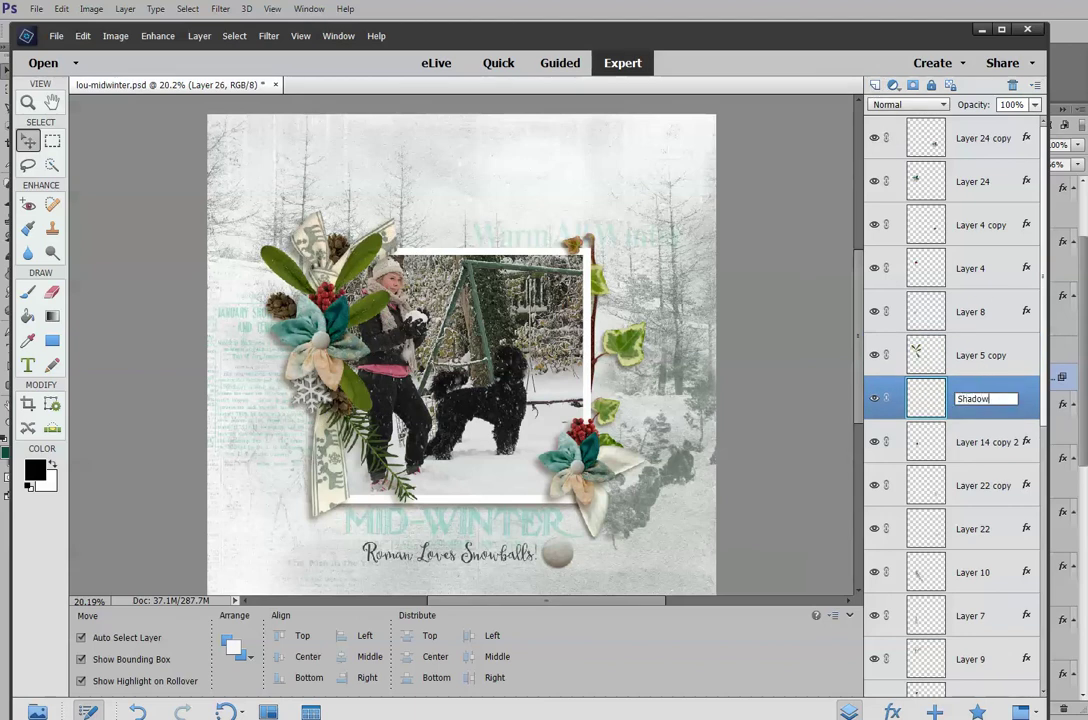
key("Return")
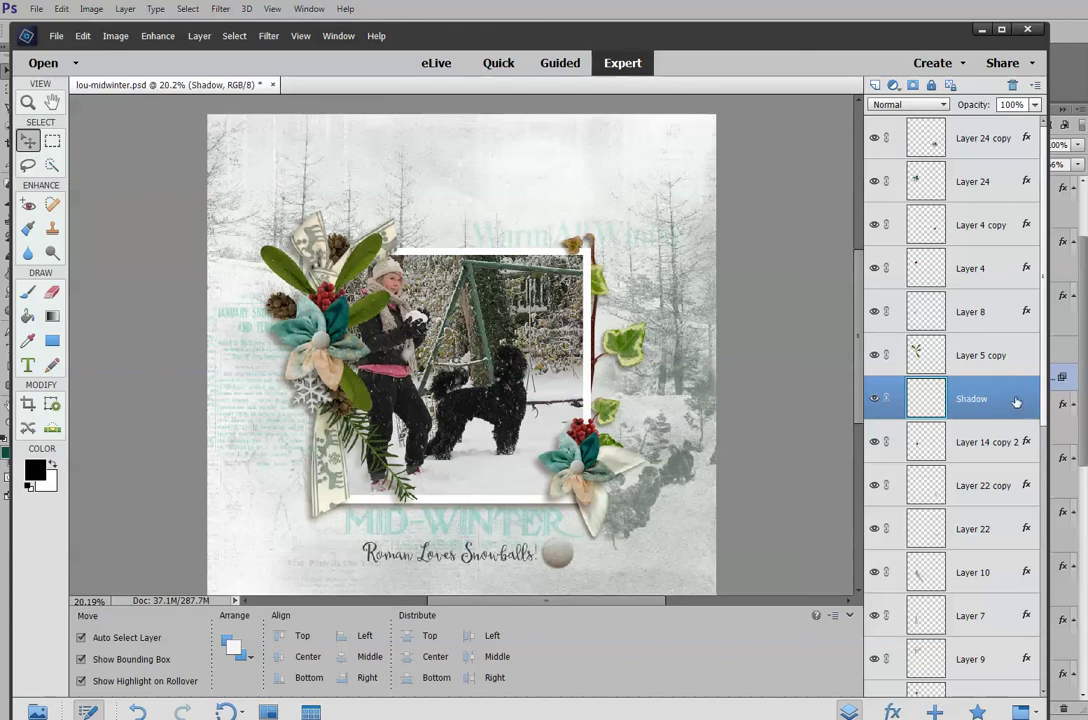
Fill the leaves' outline with 50% Gray on the Shadow layer, with the bounding box off, and briefly hide the leaves to check it.
left_click(917, 357, "ctrl")
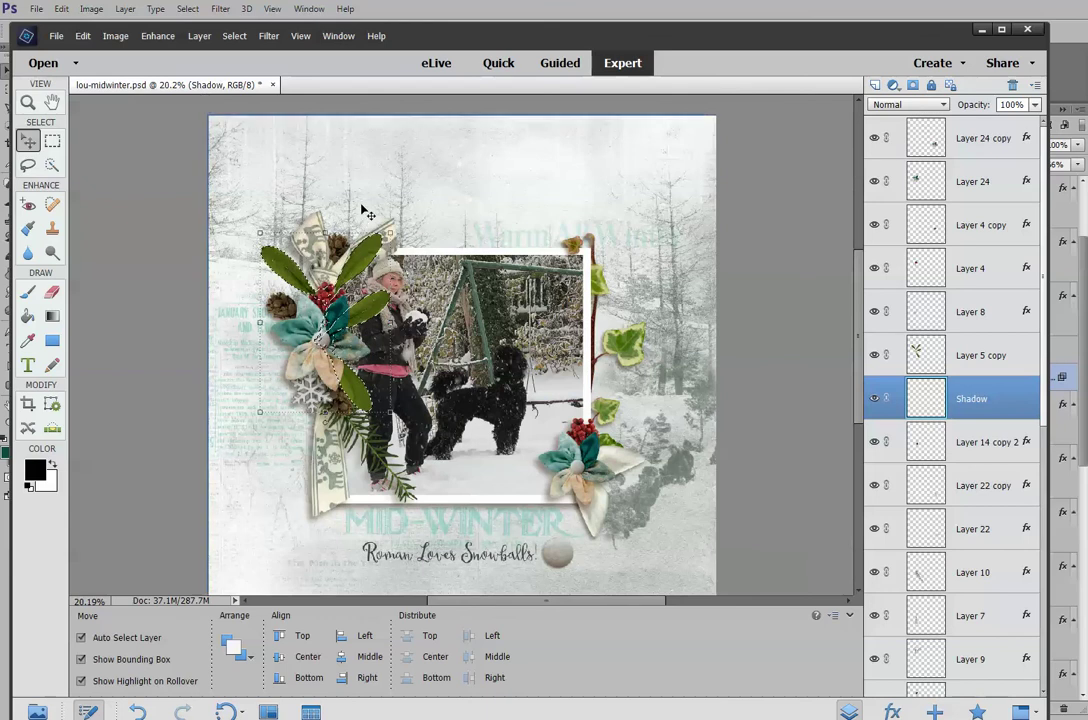
left_click(81, 659)
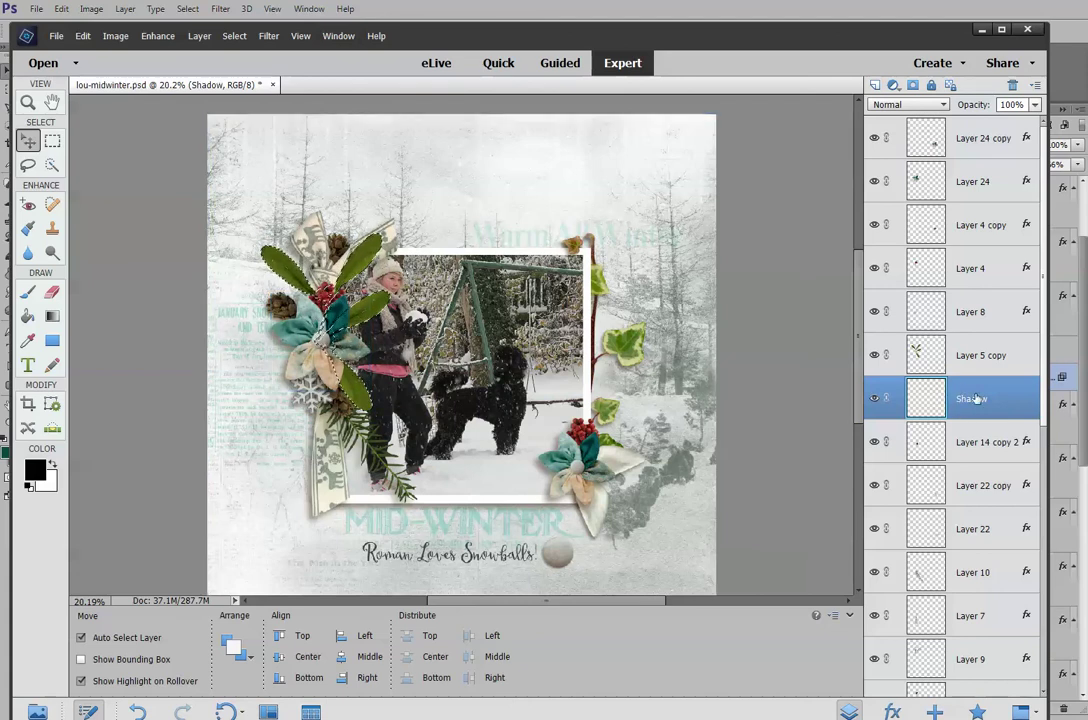
left_click(83, 36)
left_click(112, 184)
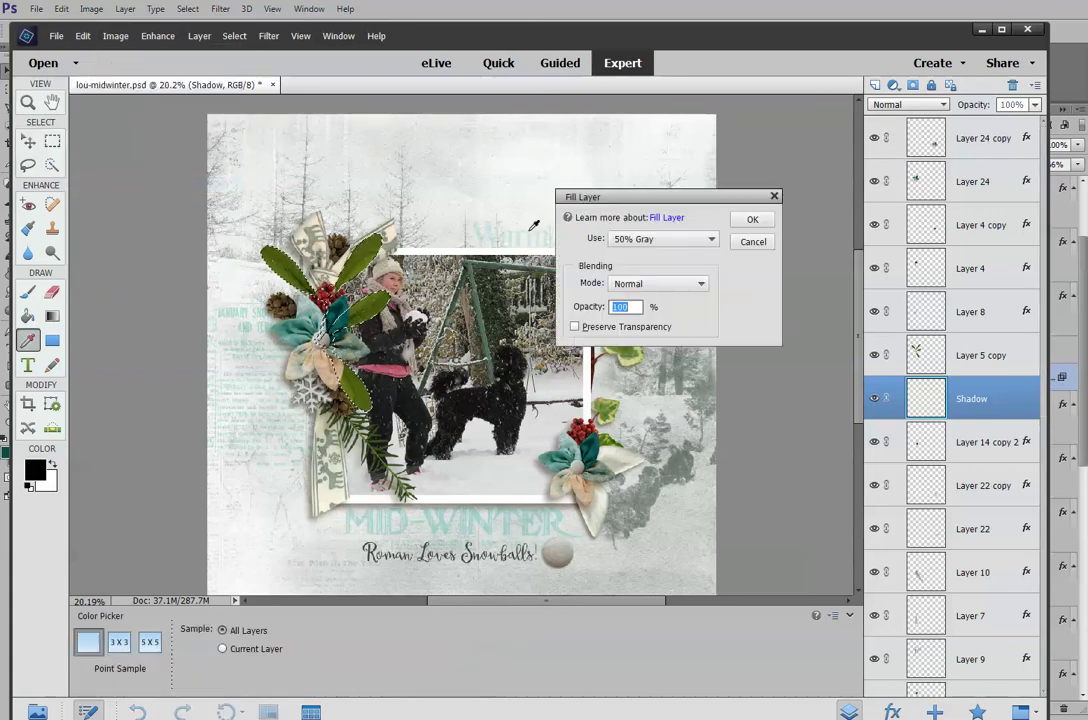
left_click(711, 240)
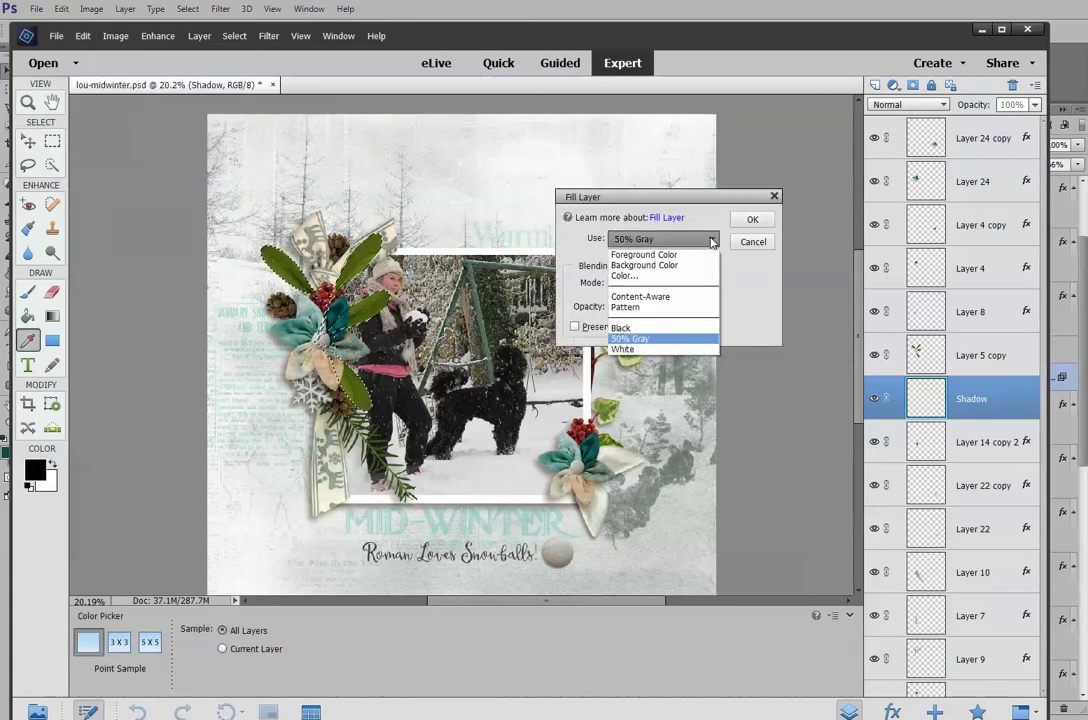
left_click(651, 339)
left_click(752, 220)
key("v")
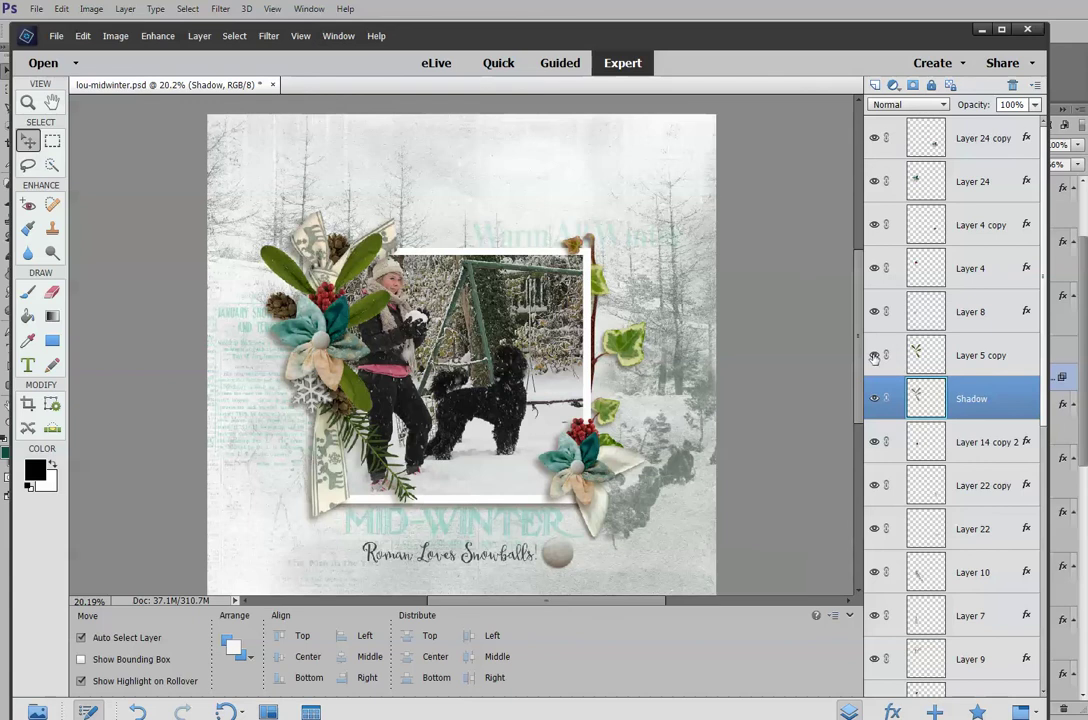
left_click(874, 357)
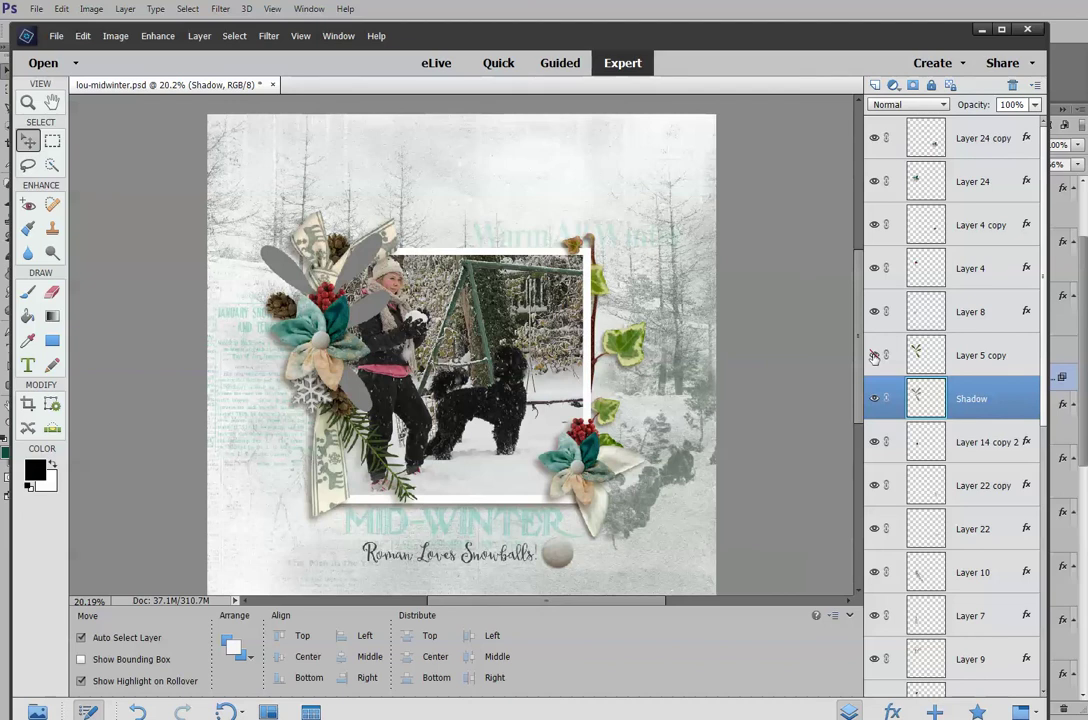
left_click(873, 355)
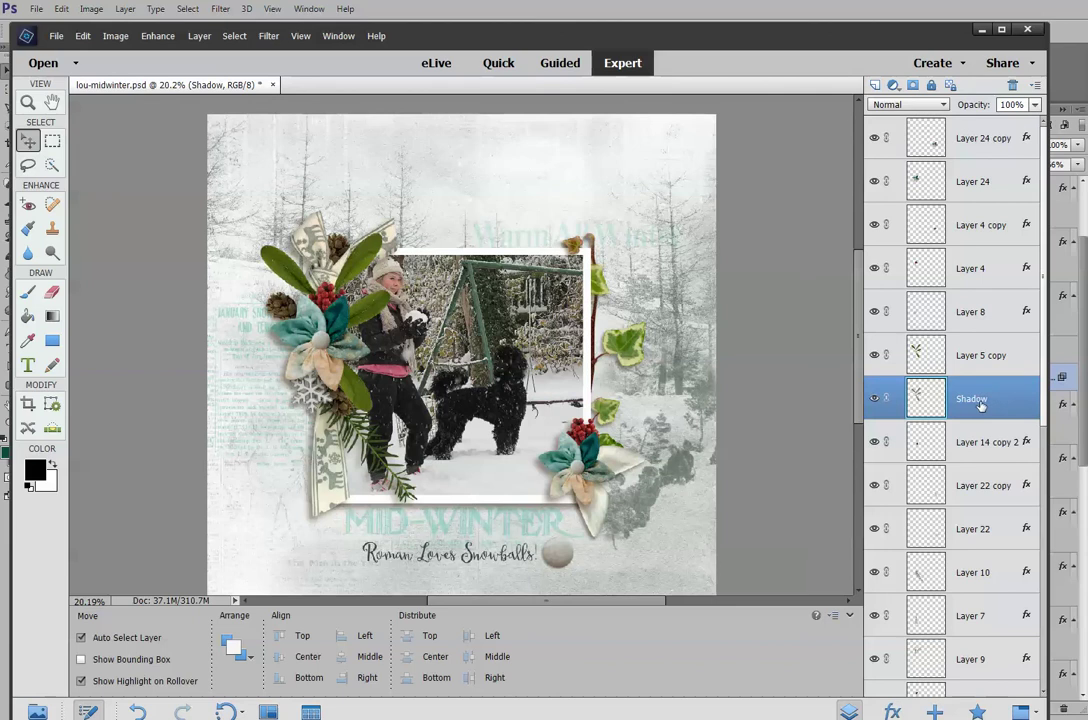
Distort the gray Shadow layer, pulling its upper-left corner slightly outward and down from behind the leaves.
key("ctrl+t")
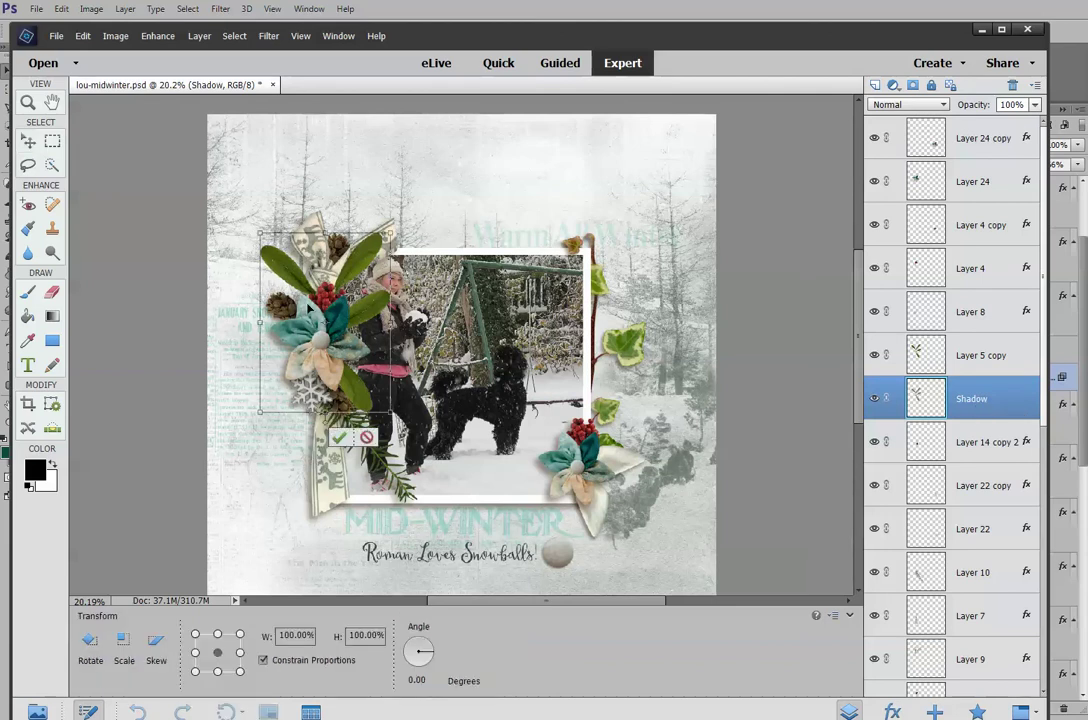
right_click(309, 311)
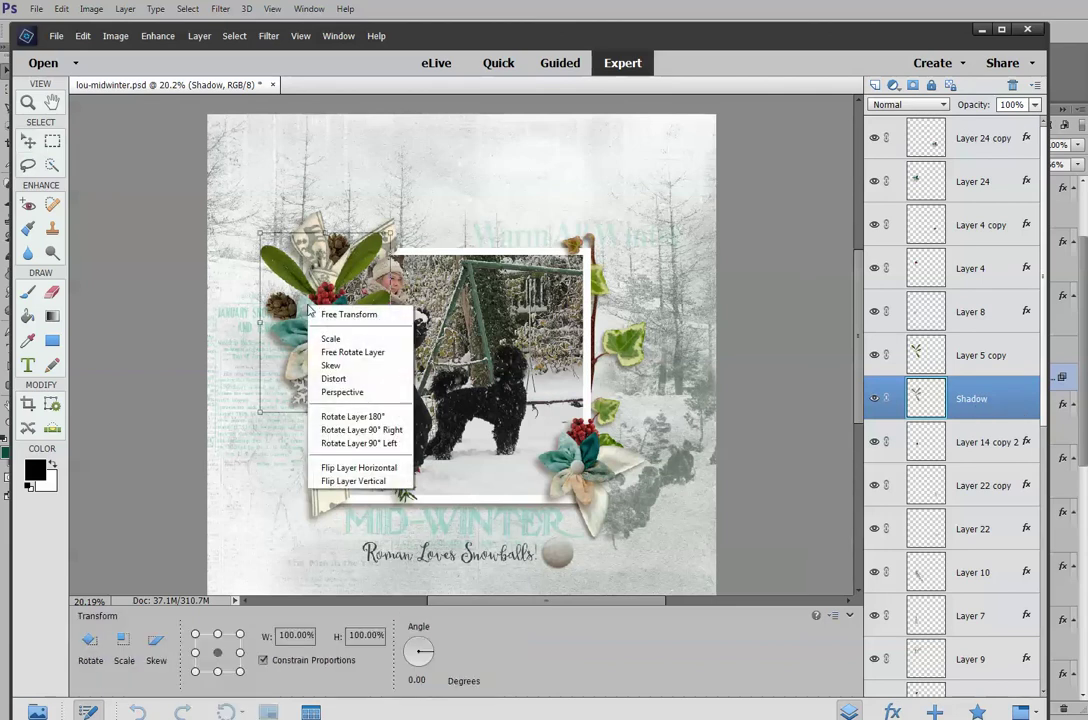
left_click(330, 380)
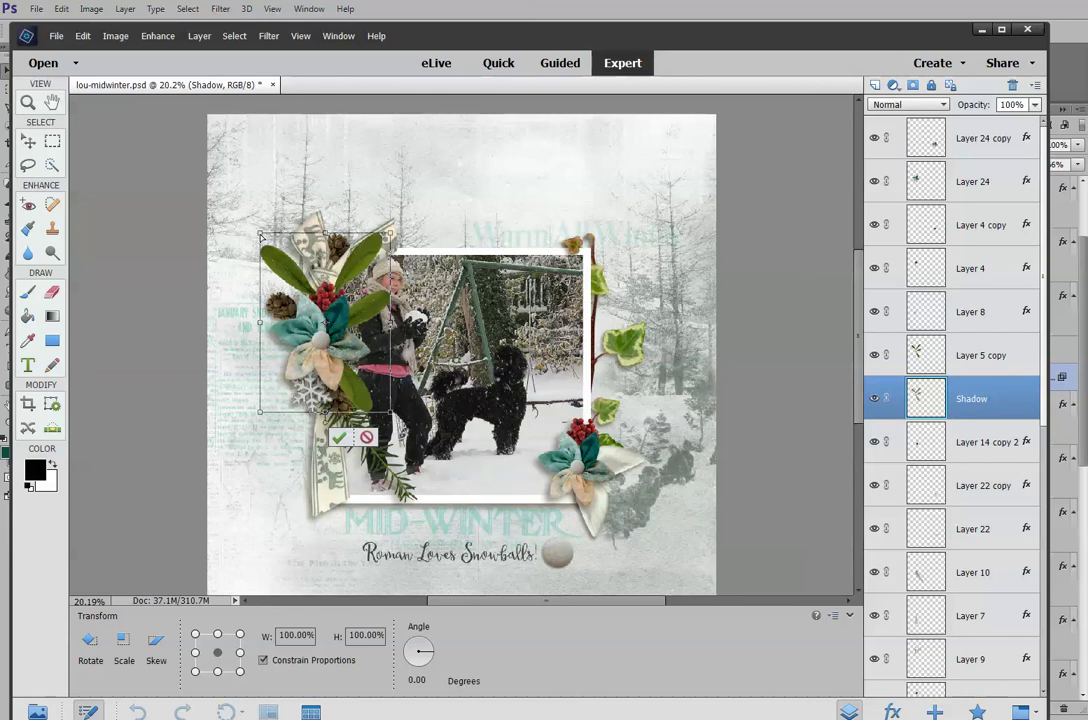
left_click_drag(260, 237, 255, 247)
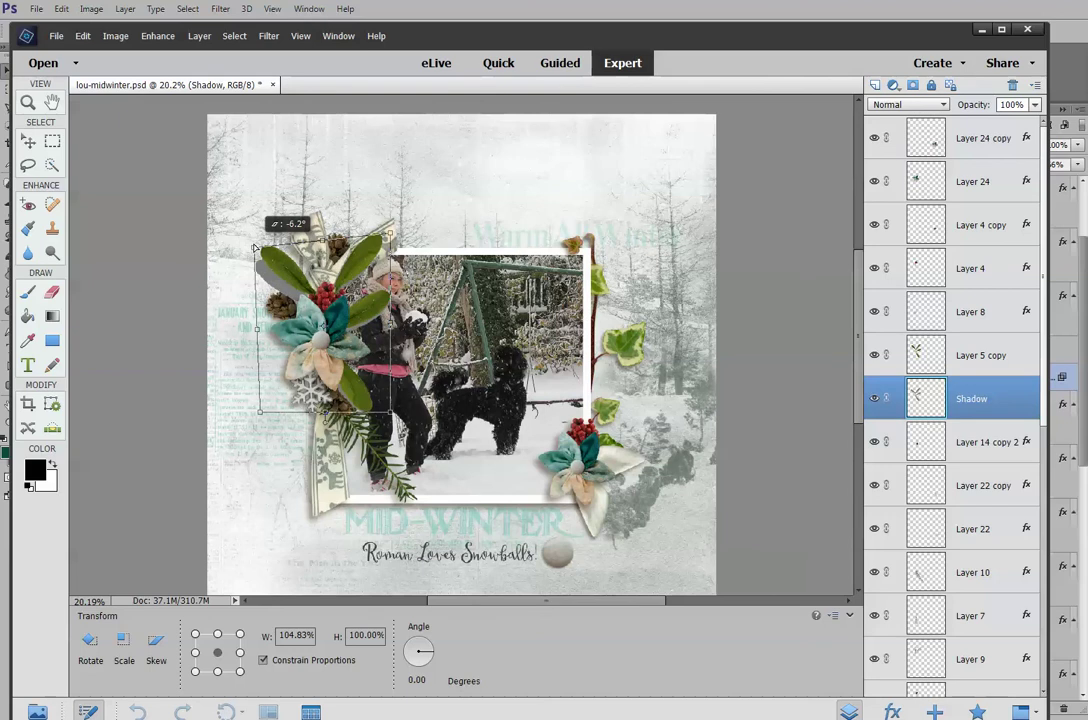
left_click_drag(255, 247, 255, 247)
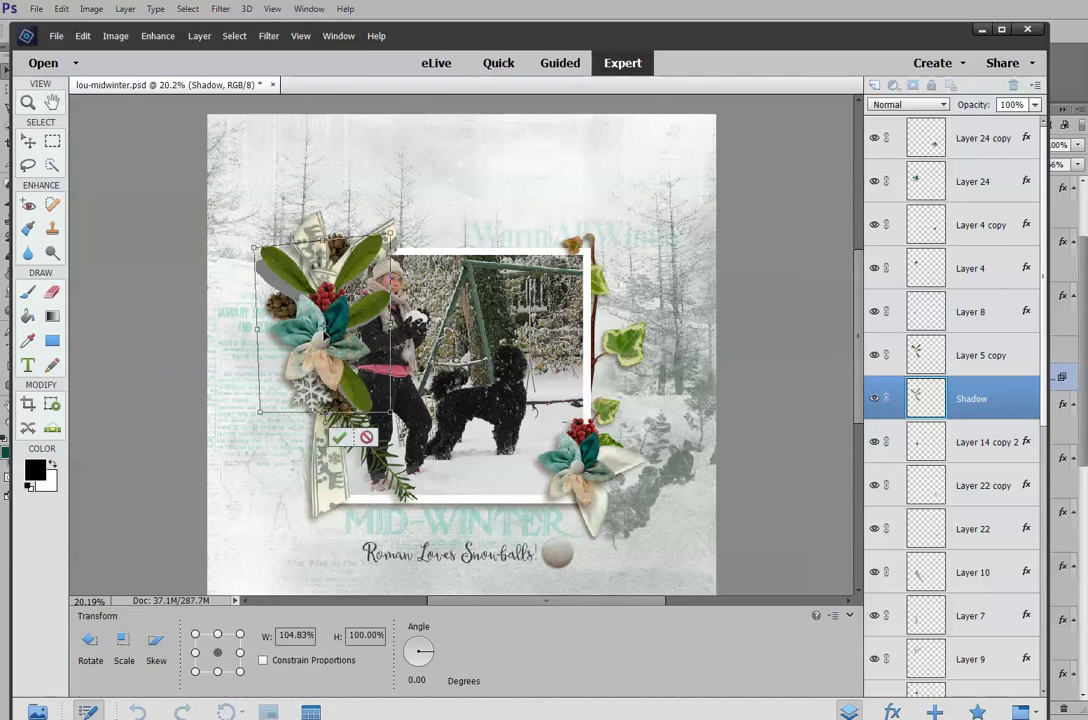
left_click_drag(390, 410, 393, 411)
key("Return")
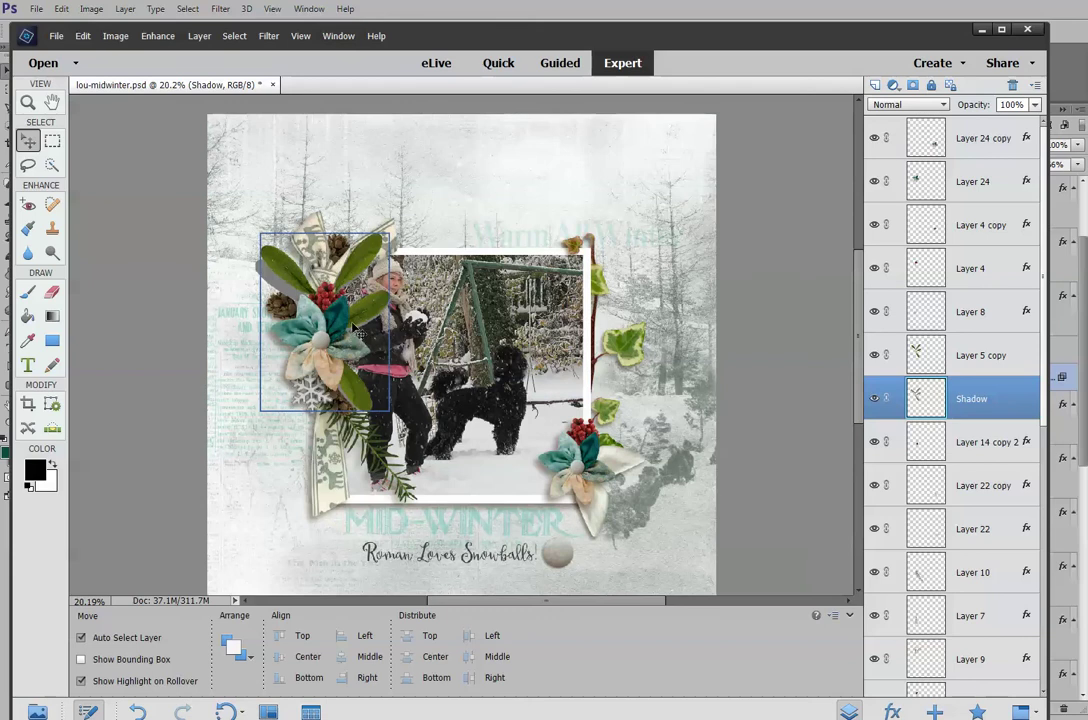
Rotate the Shadow layer by -3.63 degrees and shift it slightly up and to the right behind the leaves.
key("ctrl+t")
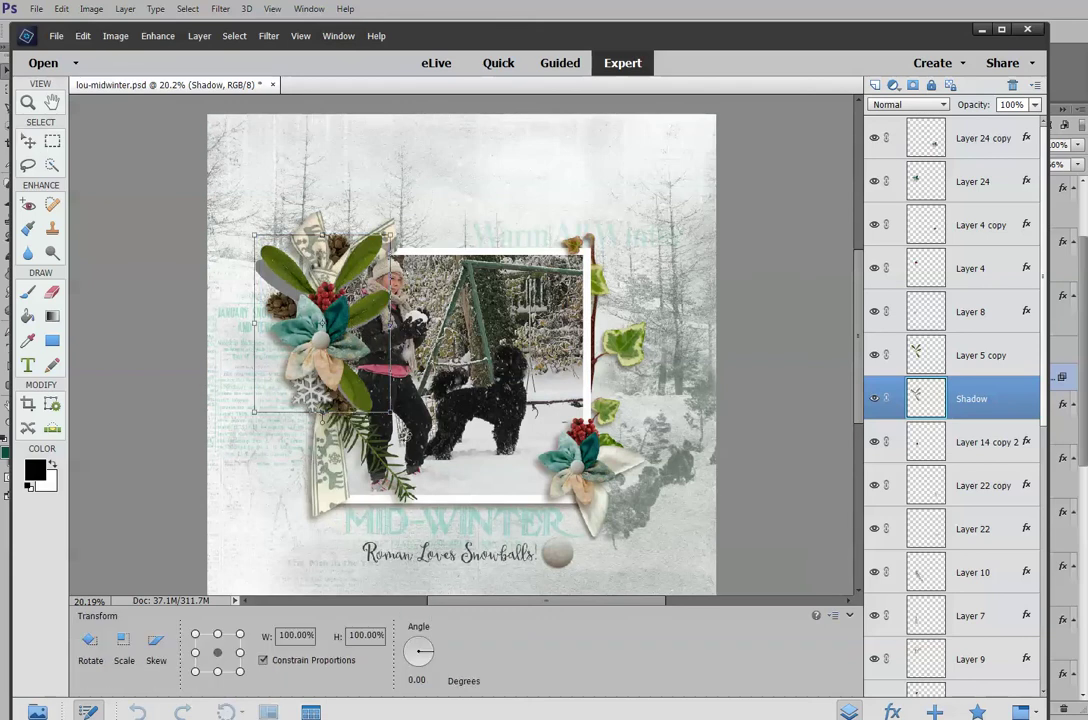
left_click_drag(420, 418, 428, 410)
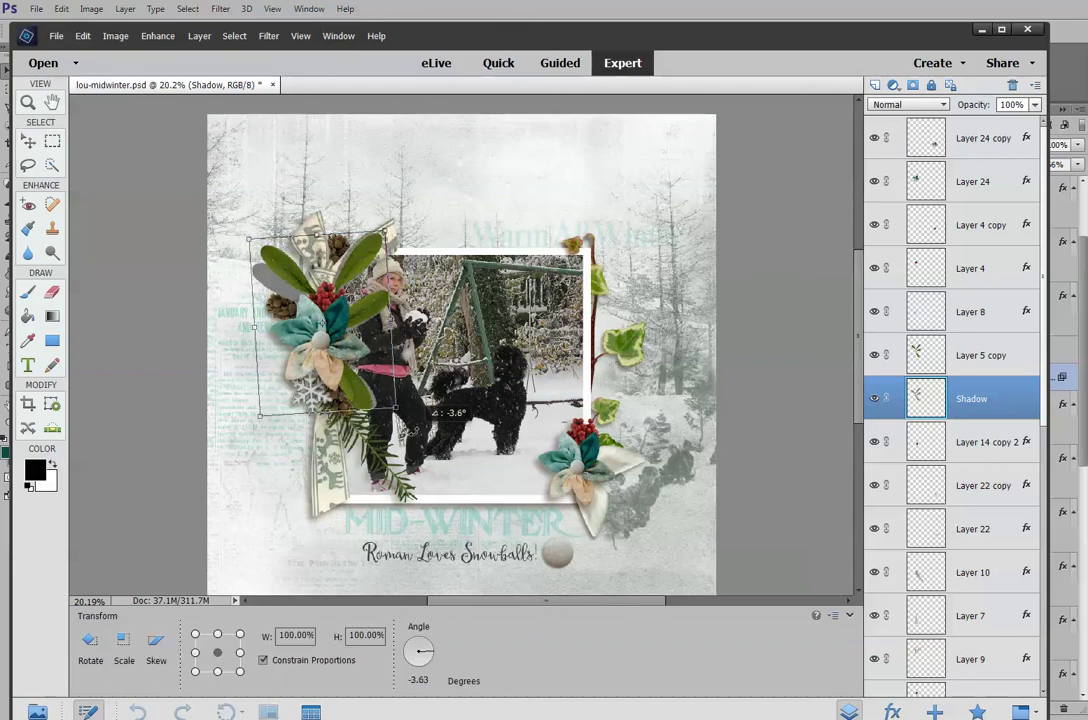
mouse_move(356, 369)
left_mouse_down()
mouse_move(360, 348)
mouse_move(362, 367)
left_mouse_up()
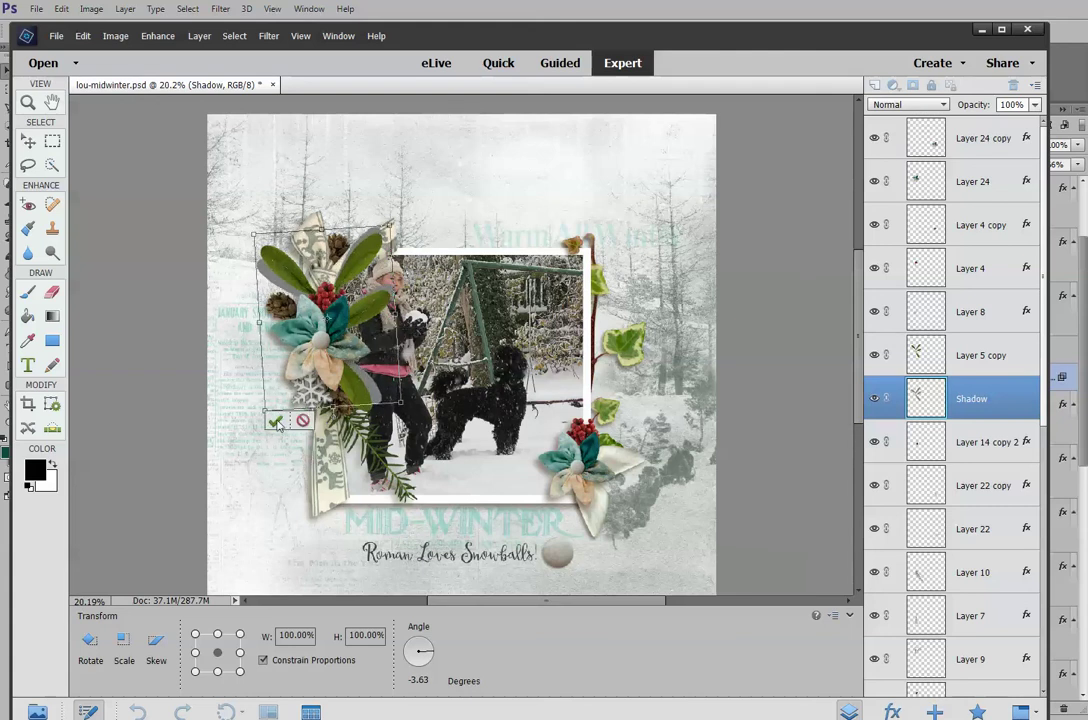
key("Return")
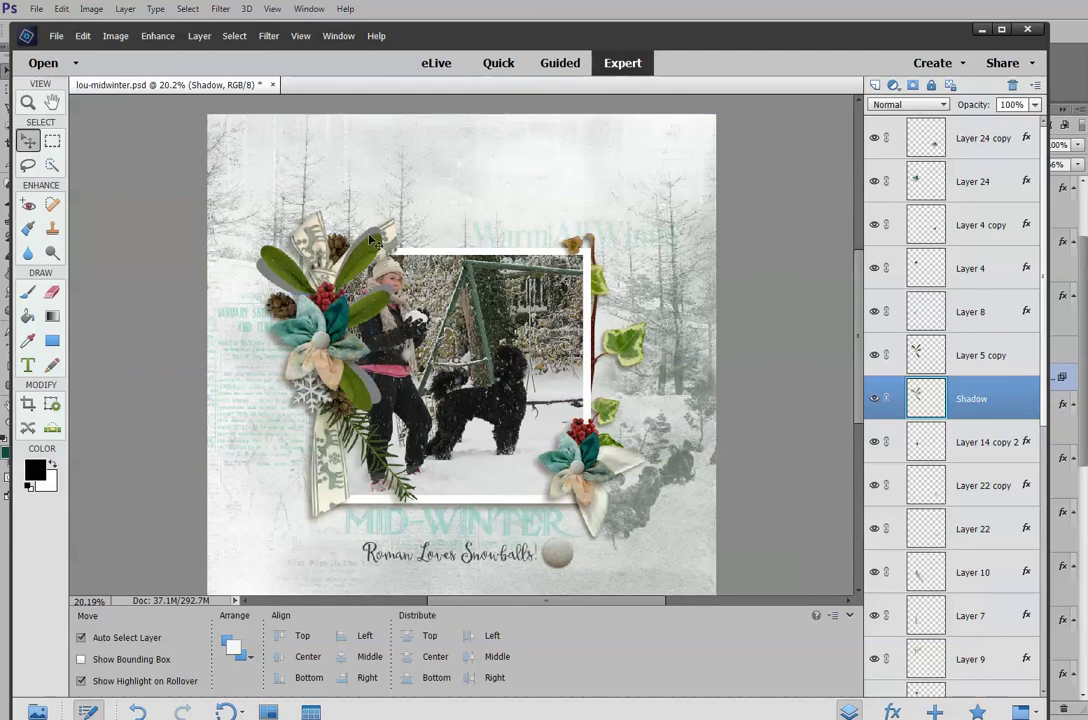
left_click_drag(370, 237, 295, 305)
key("ctrl+z")
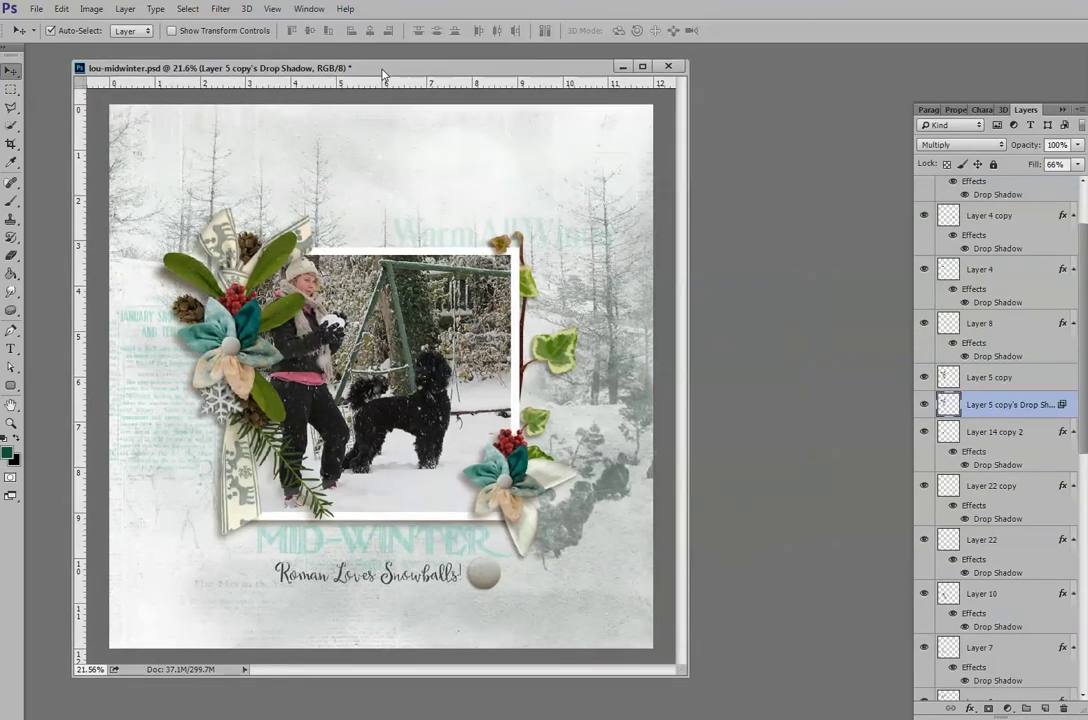
Switch to Photoshop, arrange lou-midwinter.psd and lou-midwinter-w-snow.psd for comparison, and bring lou-midwinter.psd back to the front.
left_click_drag(383, 70, 355, 67)
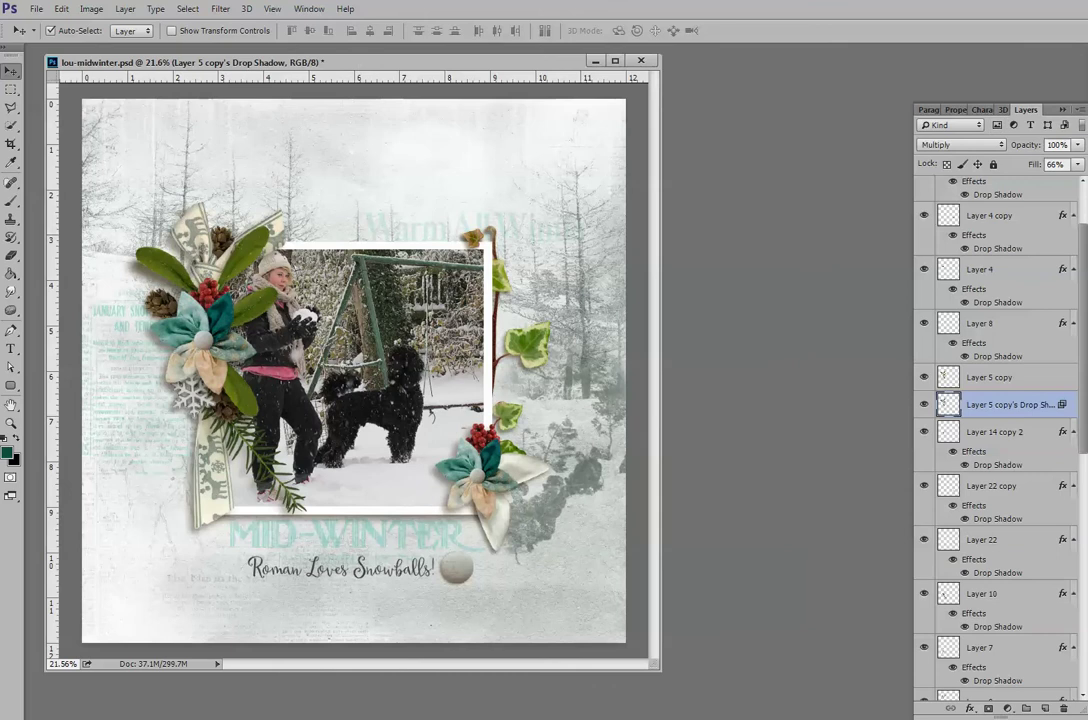
left_click_drag(1087, 158, 565, 80)
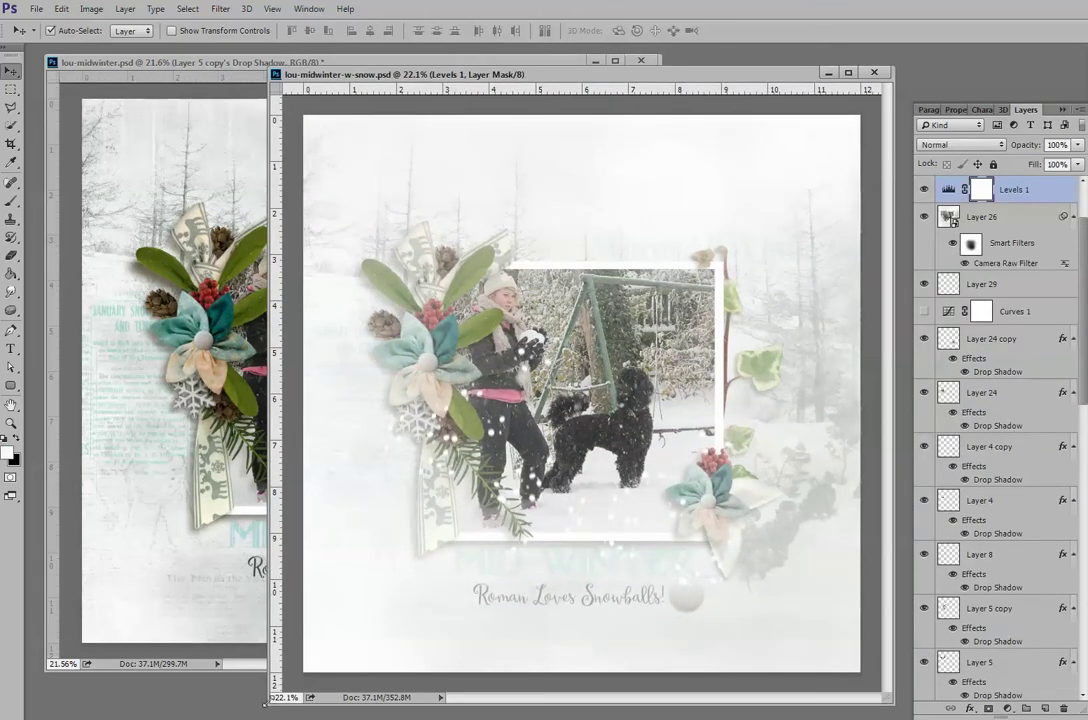
left_click_drag(265, 705, 302, 677)
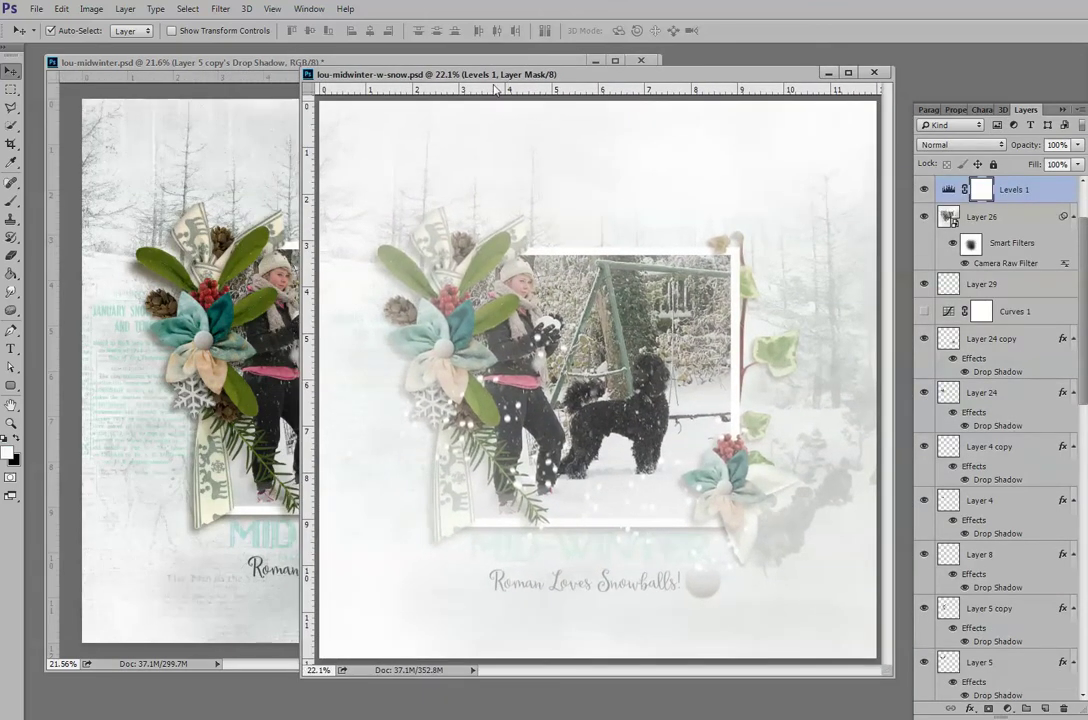
mouse_move(497, 75)
left_mouse_down()
mouse_move(930, 122)
mouse_move(505, 82)
left_mouse_up()
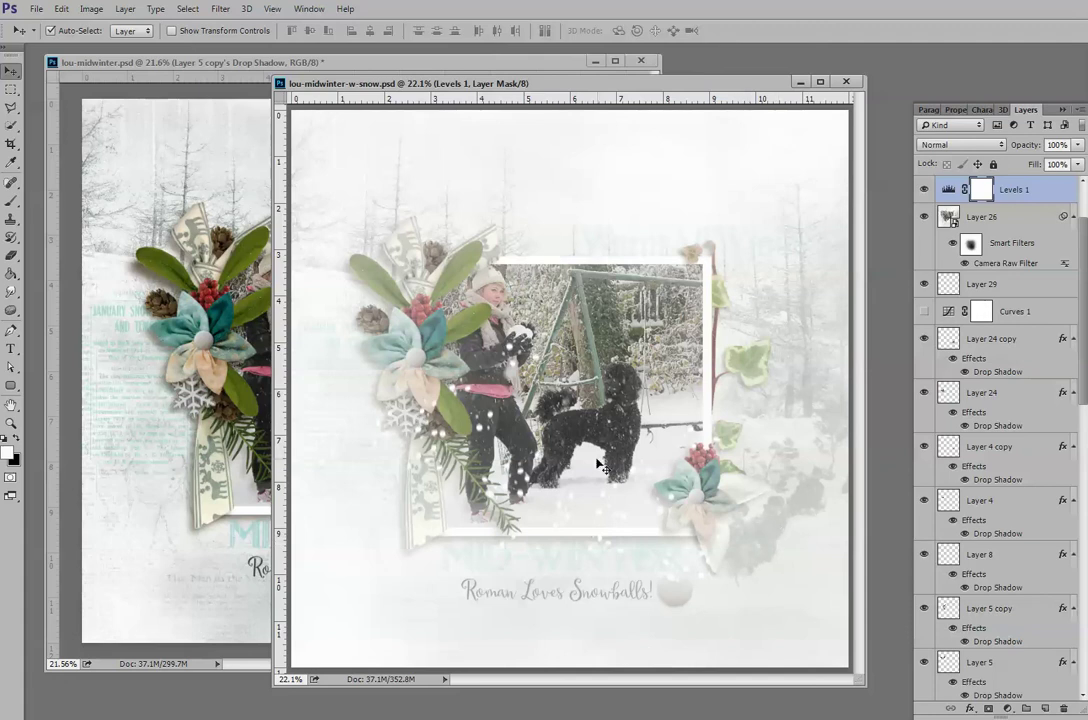
left_click(176, 62)
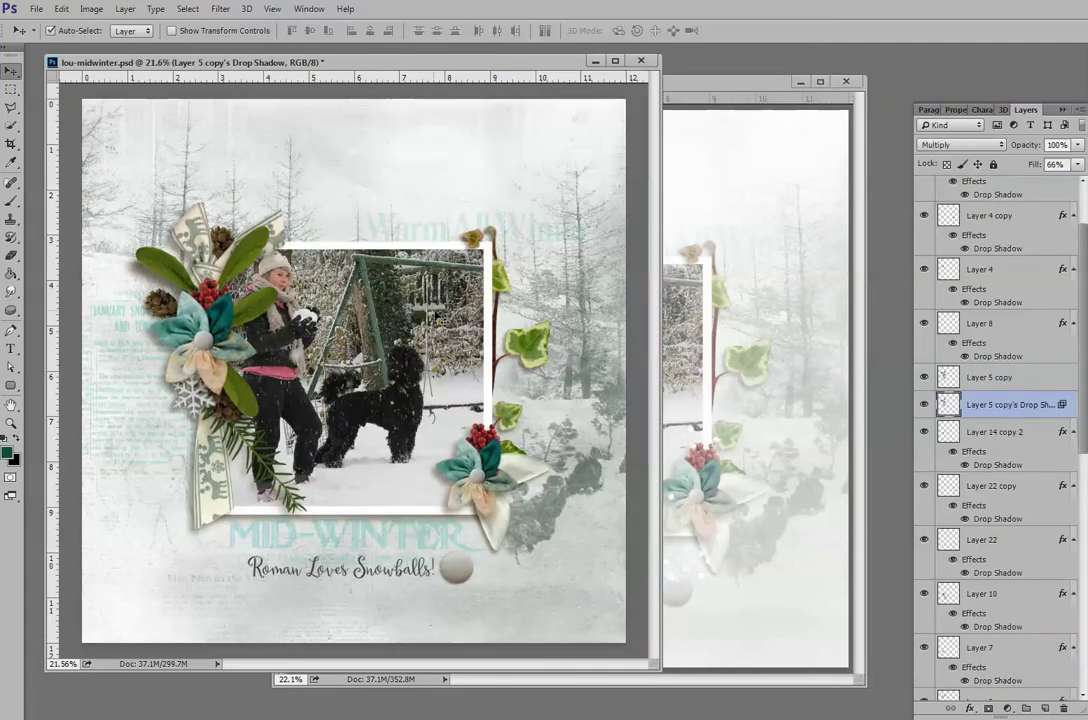